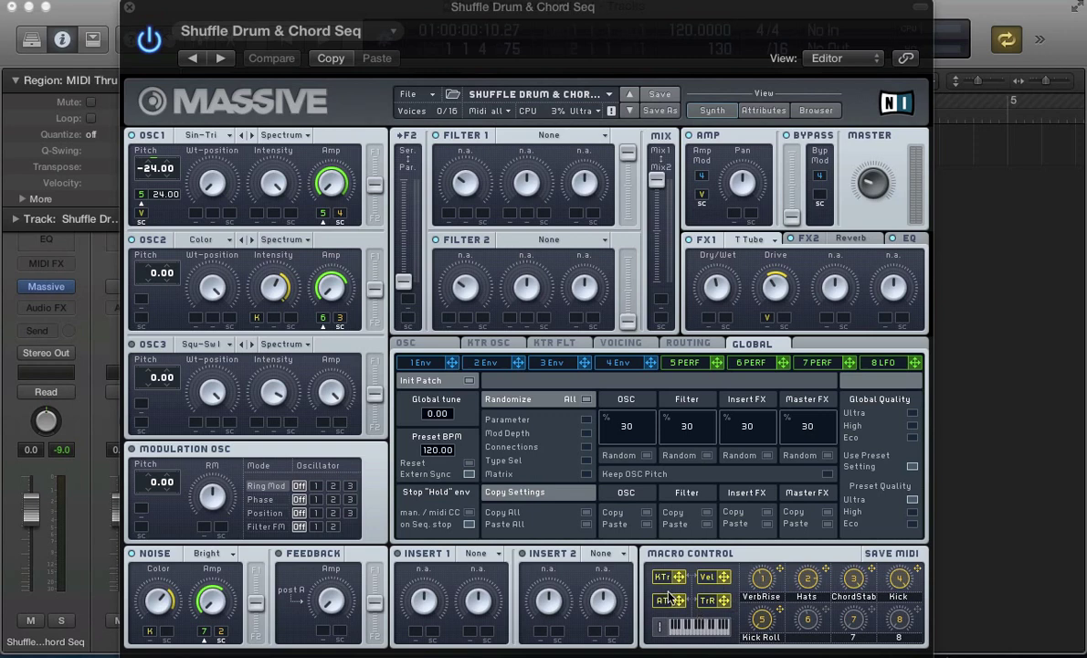
Step: Compare envelopes 1, 2 and 3, then return to the 1 Env editor
{"action": "left_click", "coordinate": [426, 369]}
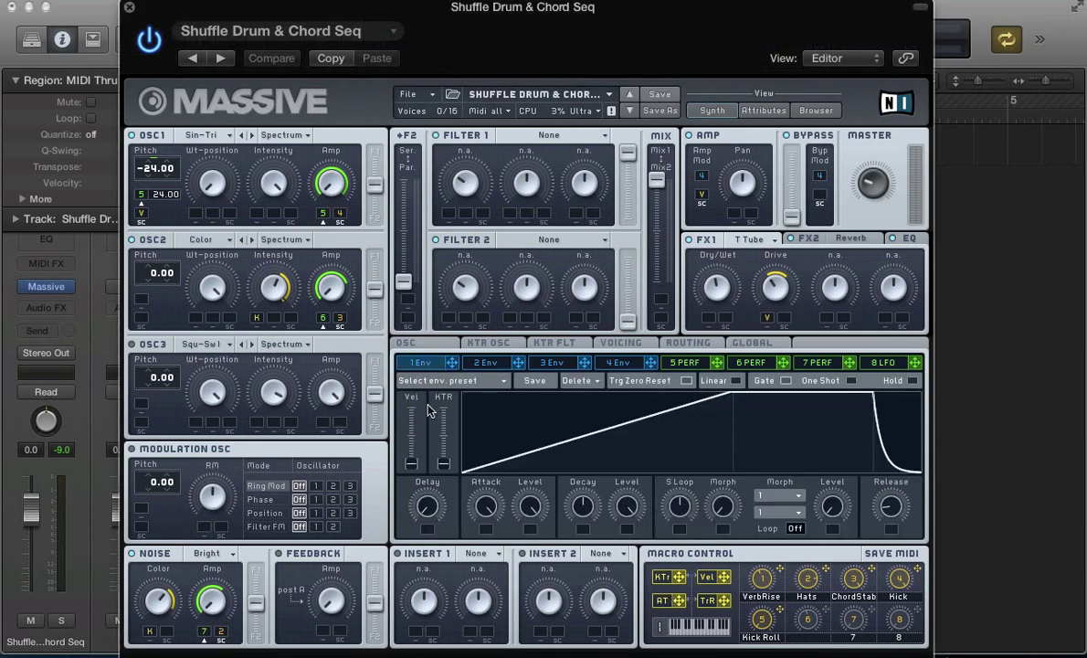
{"action": "left_click", "coordinate": [483, 363]}
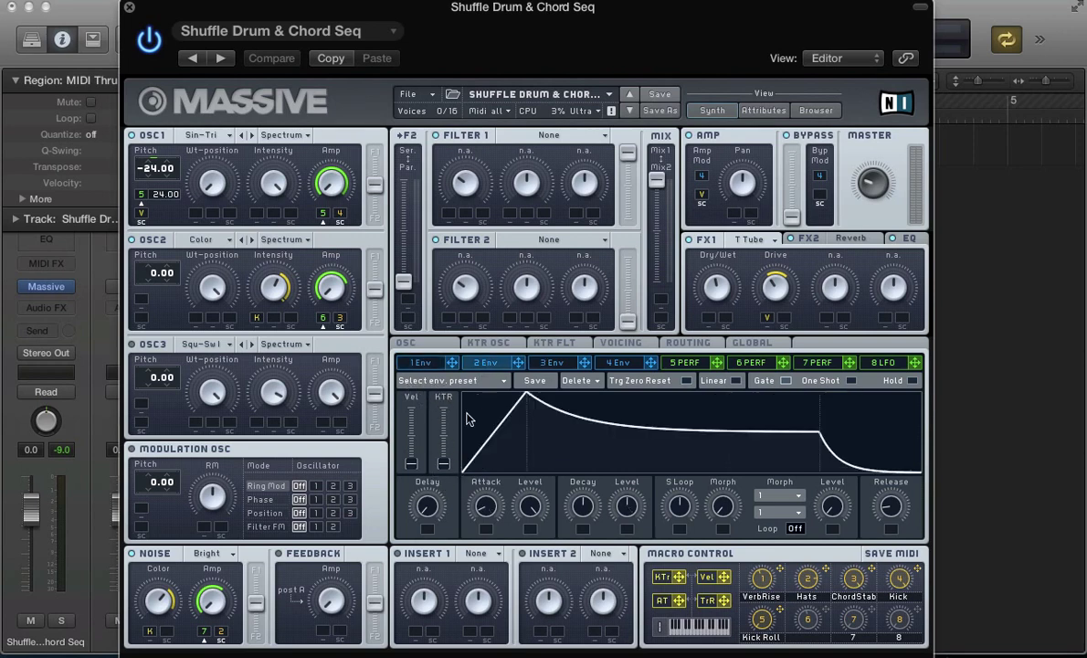
{"action": "left_click", "coordinate": [566, 363]}
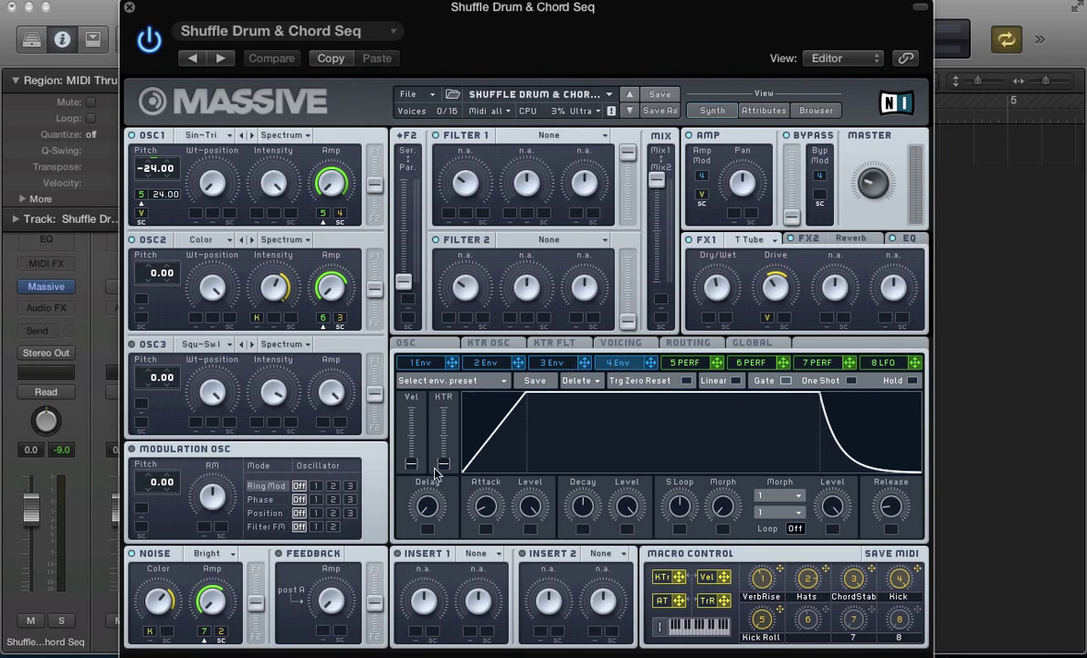
{"action": "left_click", "coordinate": [420, 362]}
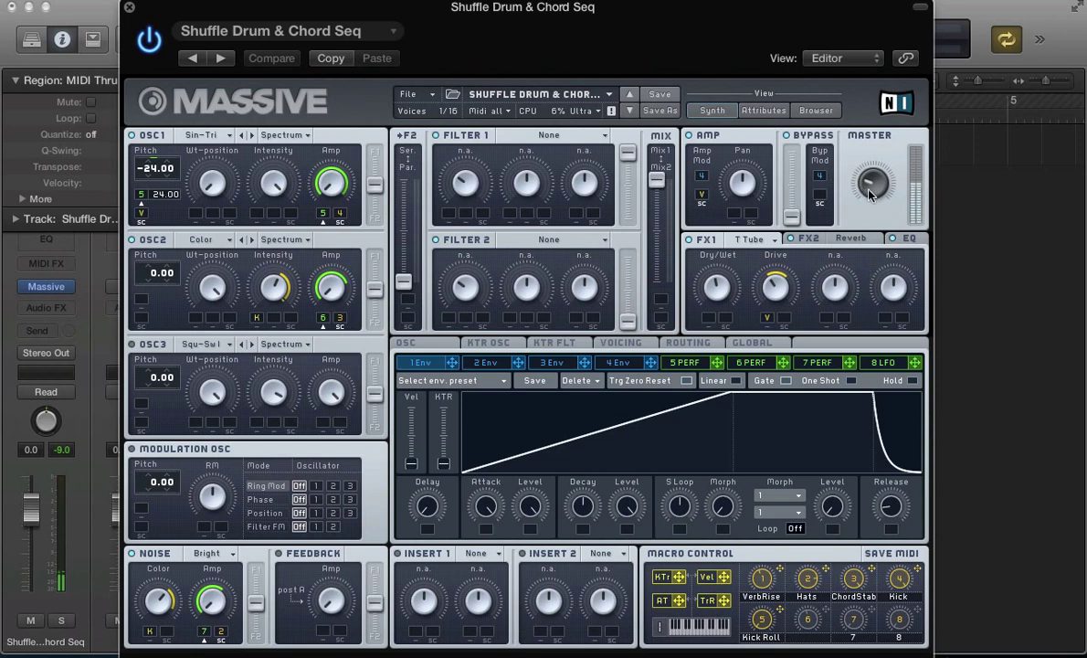
Step: Nudge the Master level, assign KTr to OSC2 Intensity, and show the KTR OSC curve
{"action": "left_click_drag", "start_coordinate": [867, 175], "coordinate": [868, 181]}
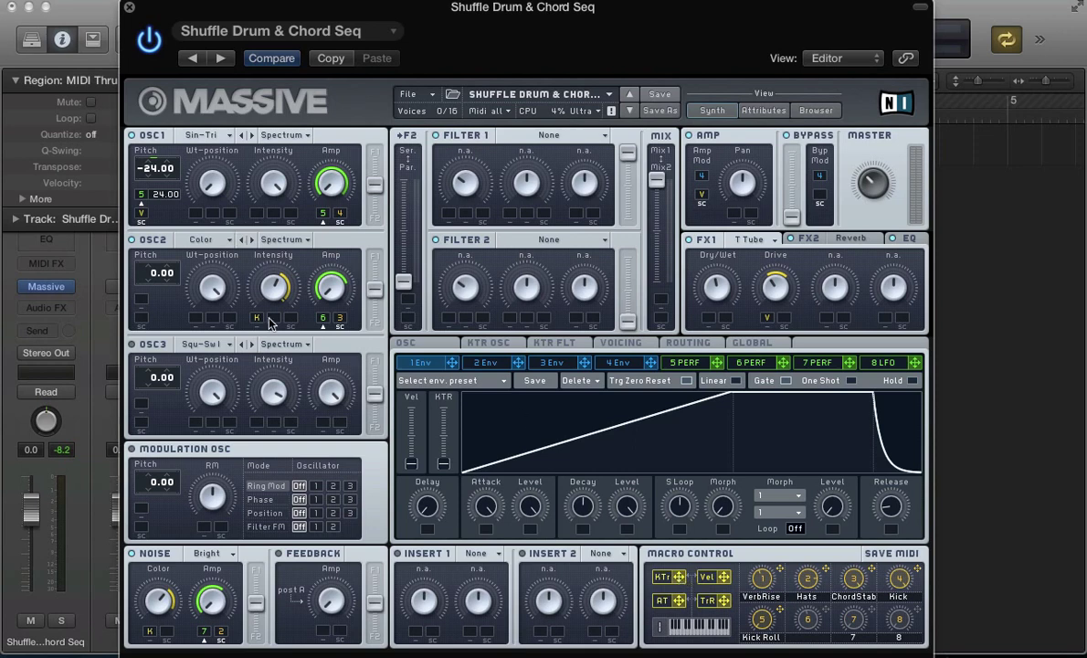
{"action": "left_click_drag", "start_coordinate": [252, 314], "coordinate": [257, 317]}
{"action": "left_click", "coordinate": [508, 345]}
{"action": "left_click", "coordinate": [498, 343]}
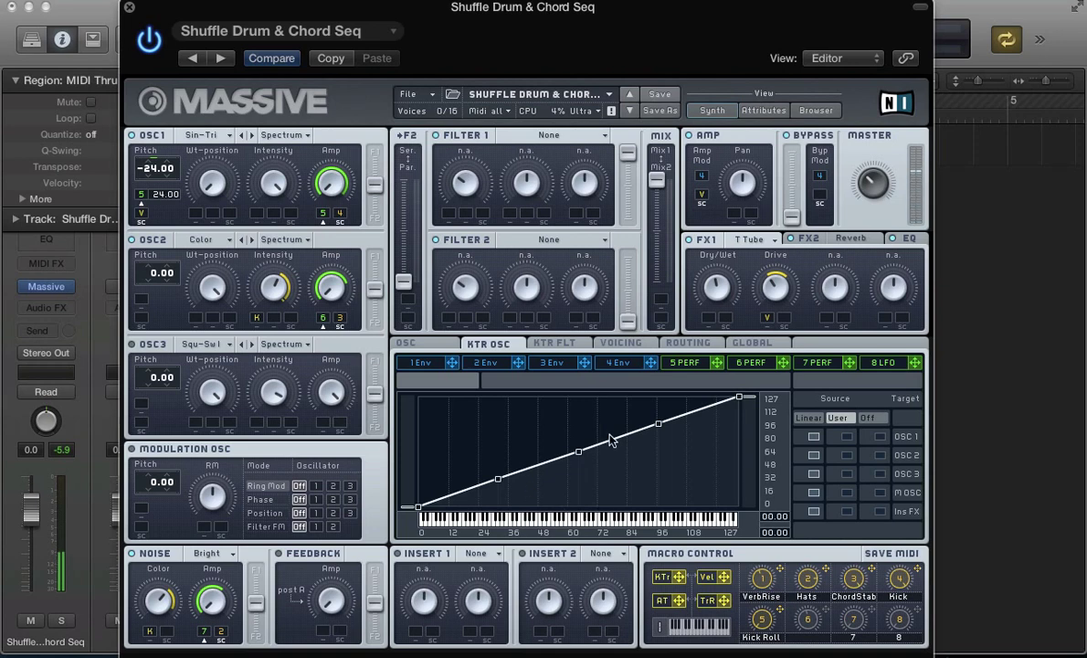
{"action": "left_click", "coordinate": [553, 345]}
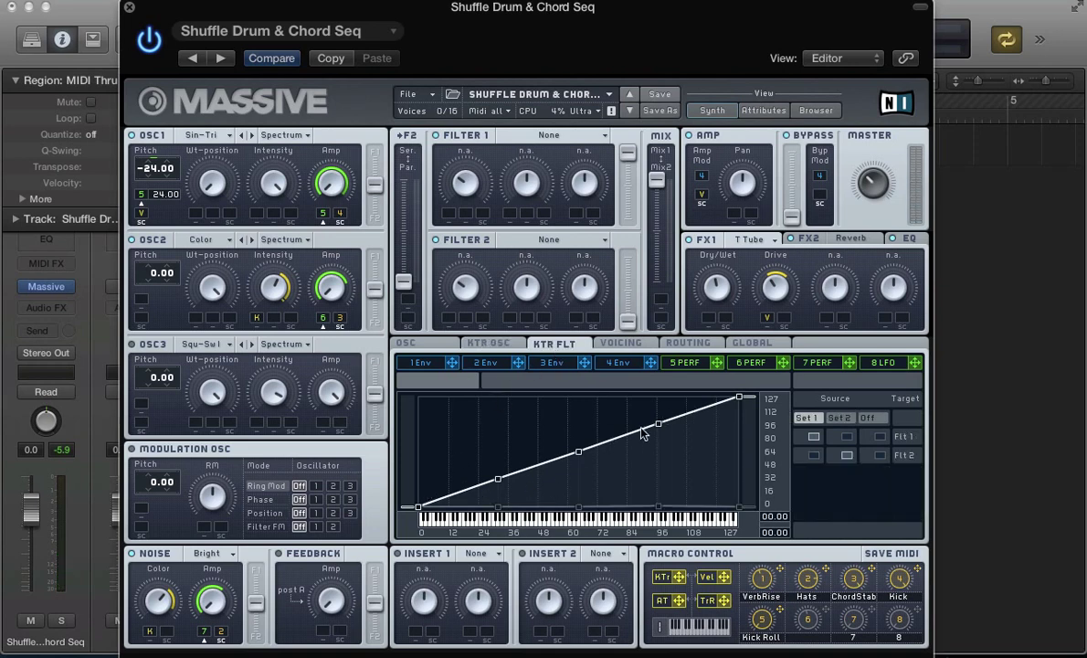
{"action": "left_click", "coordinate": [487, 348]}
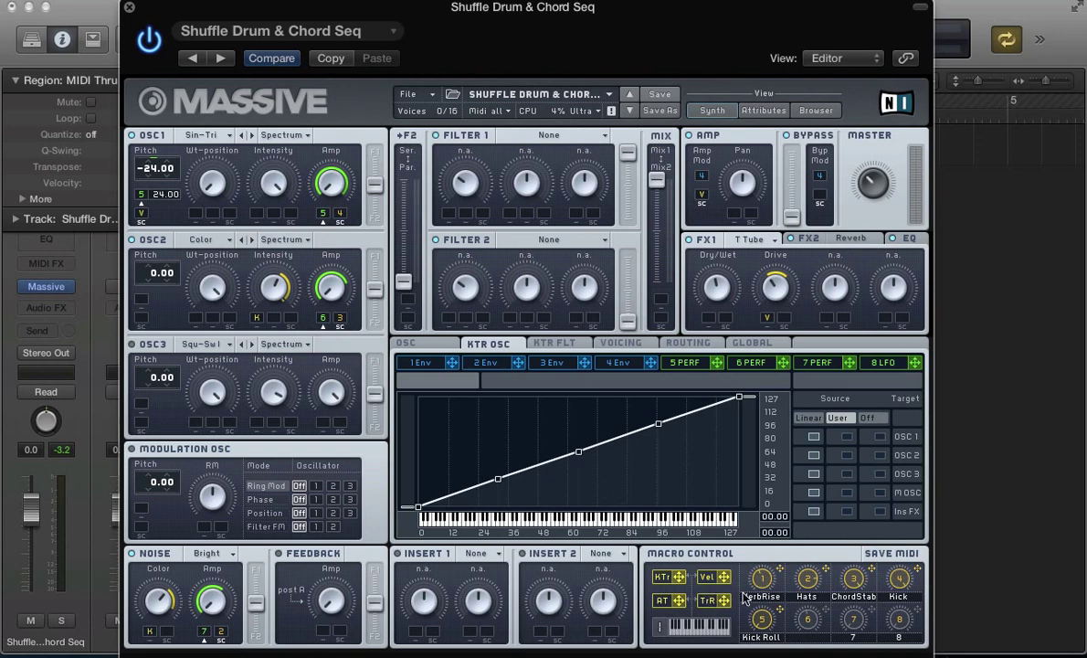
{"action": "left_click", "coordinate": [768, 319]}
{"action": "left_click_drag", "start_coordinate": [724, 601], "coordinate": [707, 318]}
{"action": "double_click", "coordinate": [709, 319]}
{"action": "right_click", "coordinate": [709, 320]}
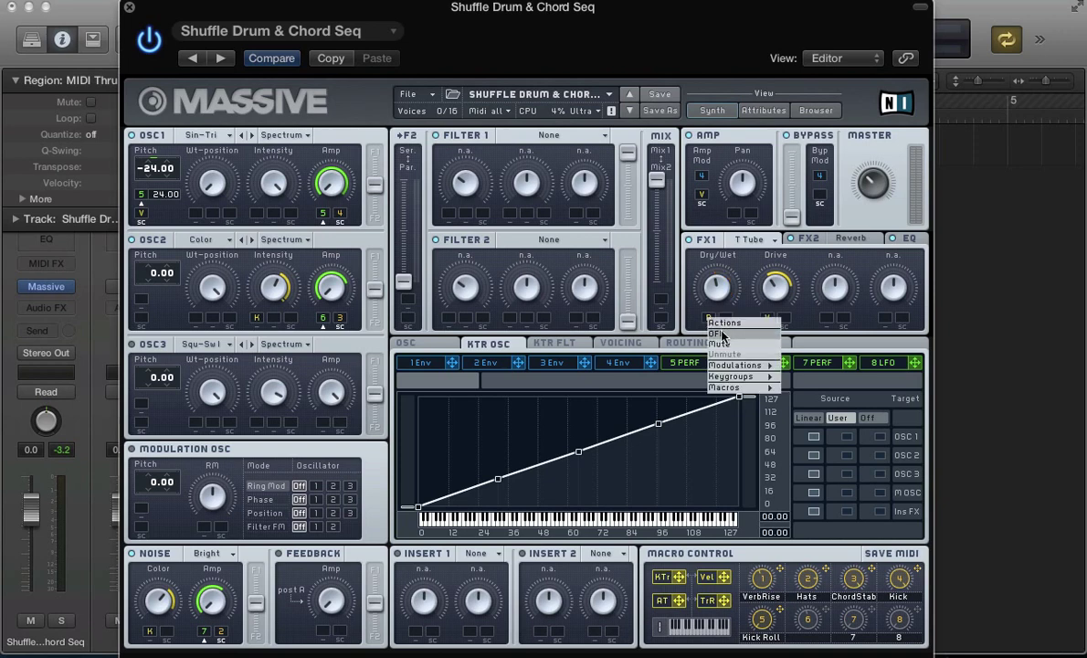
{"action": "left_click", "coordinate": [674, 311]}
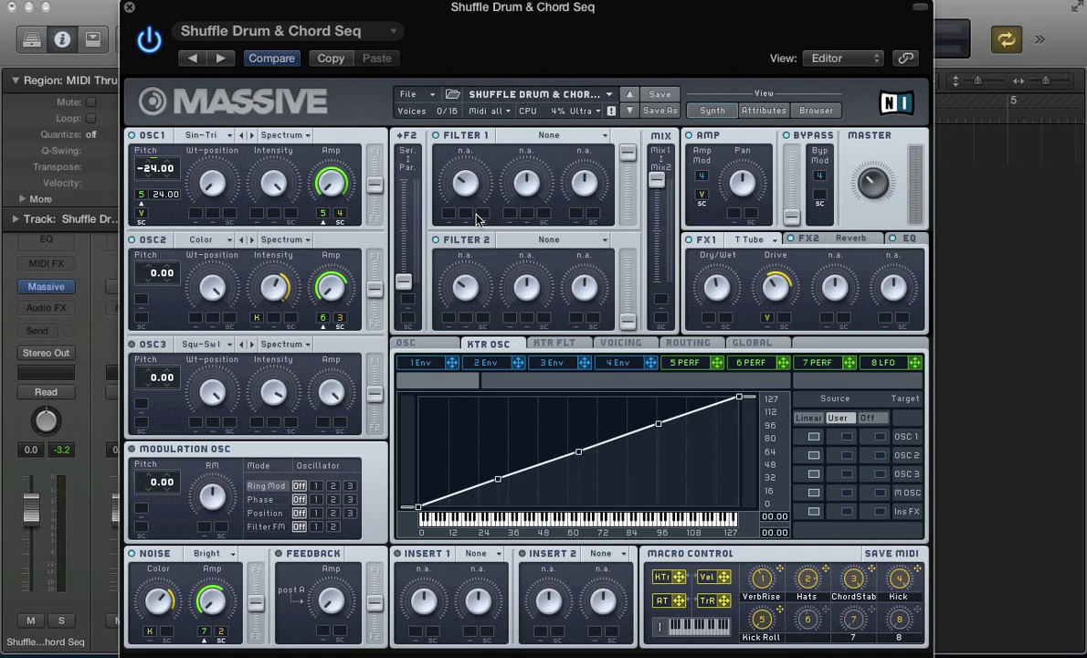
Step: Start a New Sound, load Sin-Square on OSC1 and set its pitch to -24.00
{"action": "left_click", "coordinate": [408, 94]}
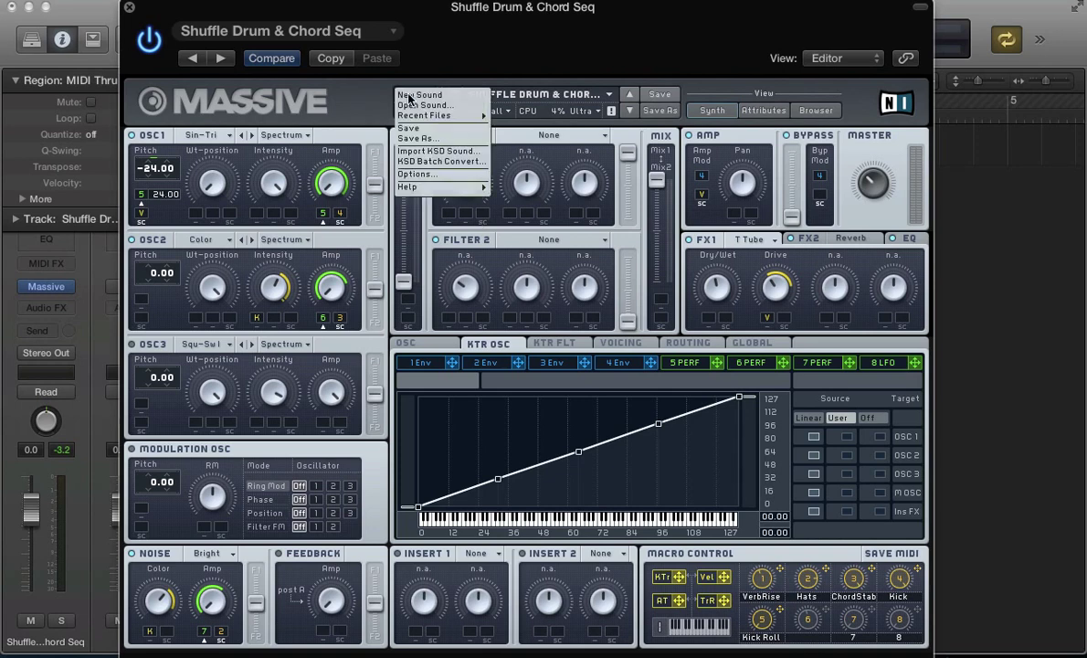
{"action": "left_click", "coordinate": [422, 95]}
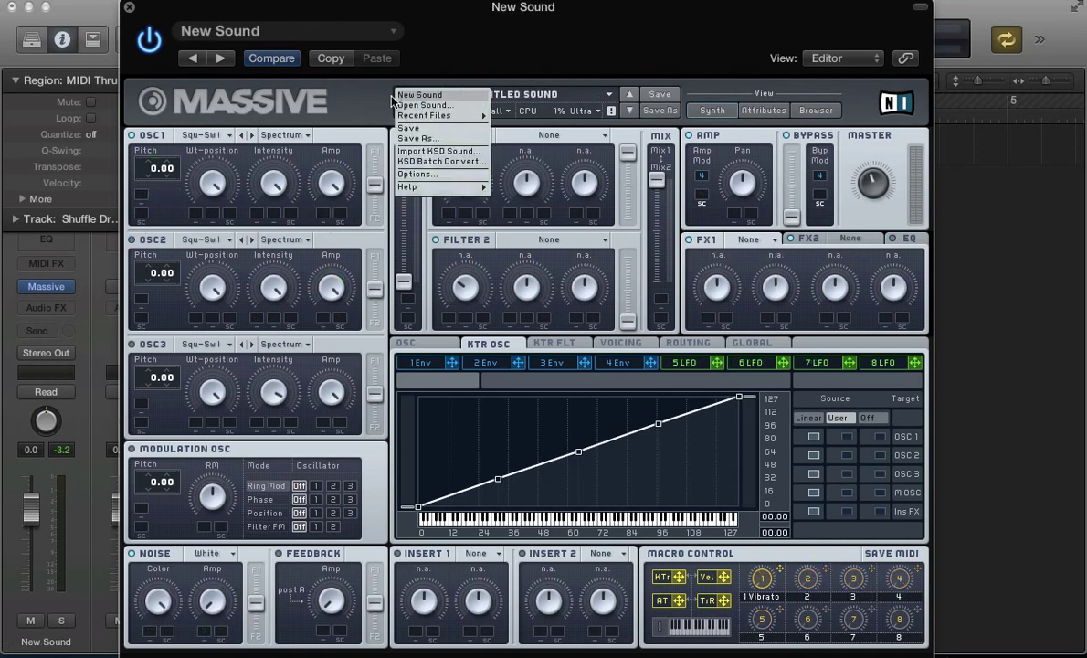
{"action": "left_click", "coordinate": [200, 135]}
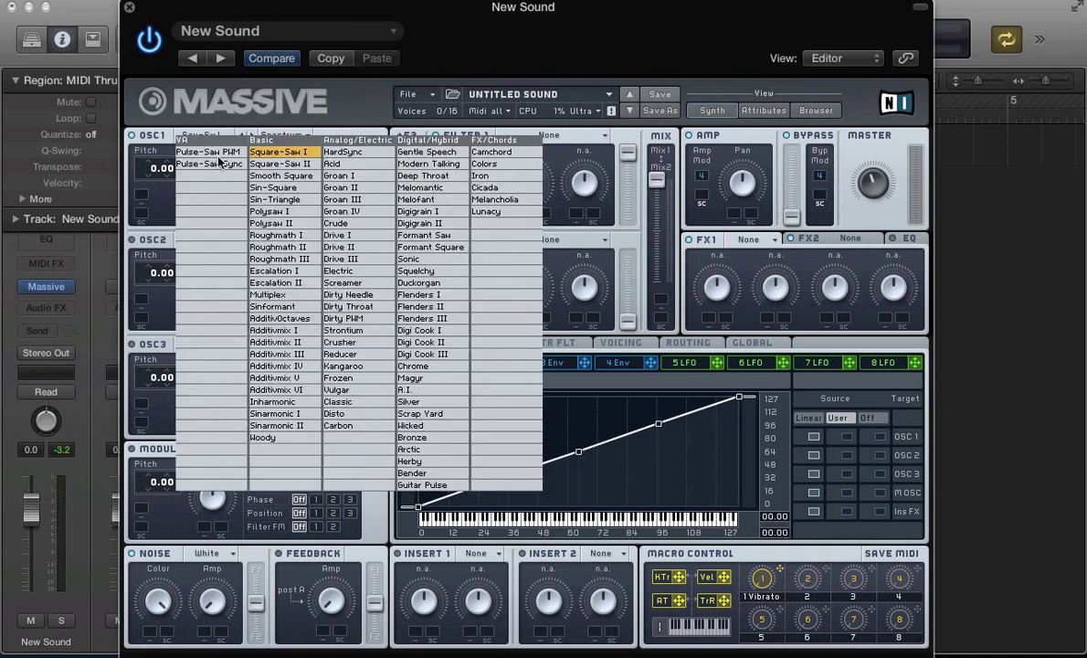
{"action": "left_click", "coordinate": [256, 188]}
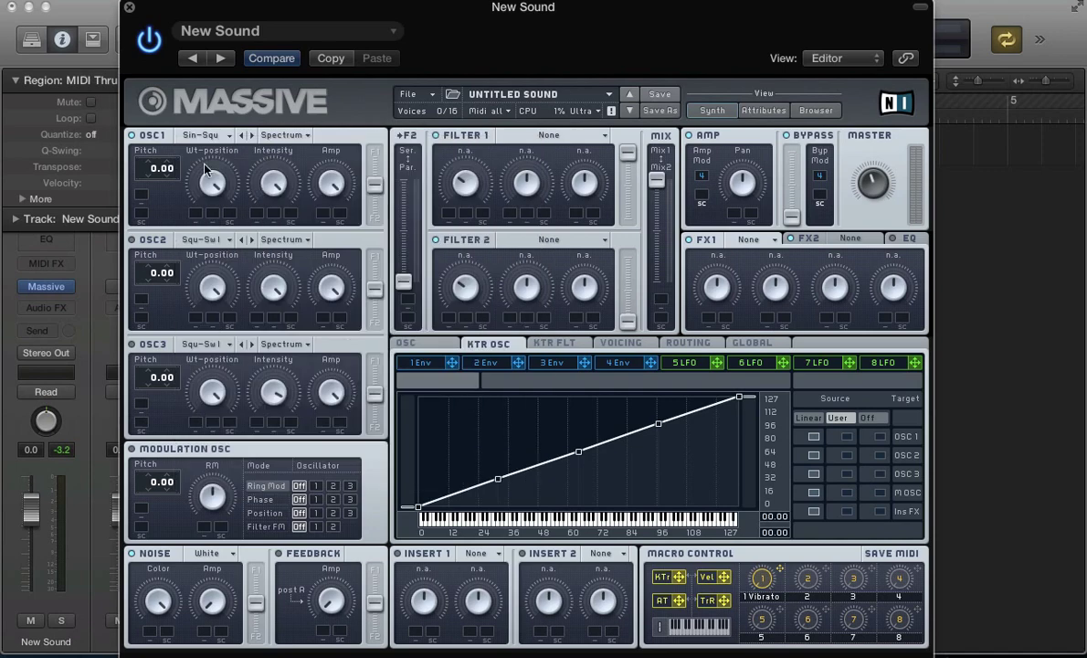
{"action": "left_click_drag", "start_coordinate": [152, 176], "coordinate": [152, 184]}
Step: Turn modulation slot 5 into a Performer and route it to OSC1 Amp
{"action": "left_click", "coordinate": [695, 363]}
{"action": "left_click", "coordinate": [859, 380]}
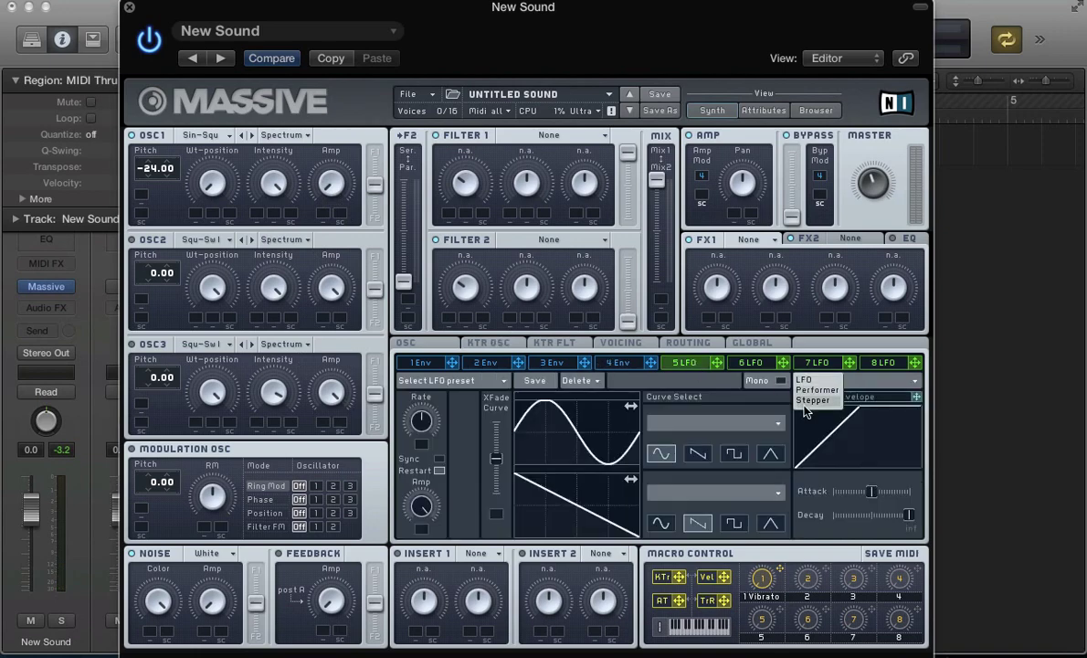
{"action": "left_click", "coordinate": [880, 384]}
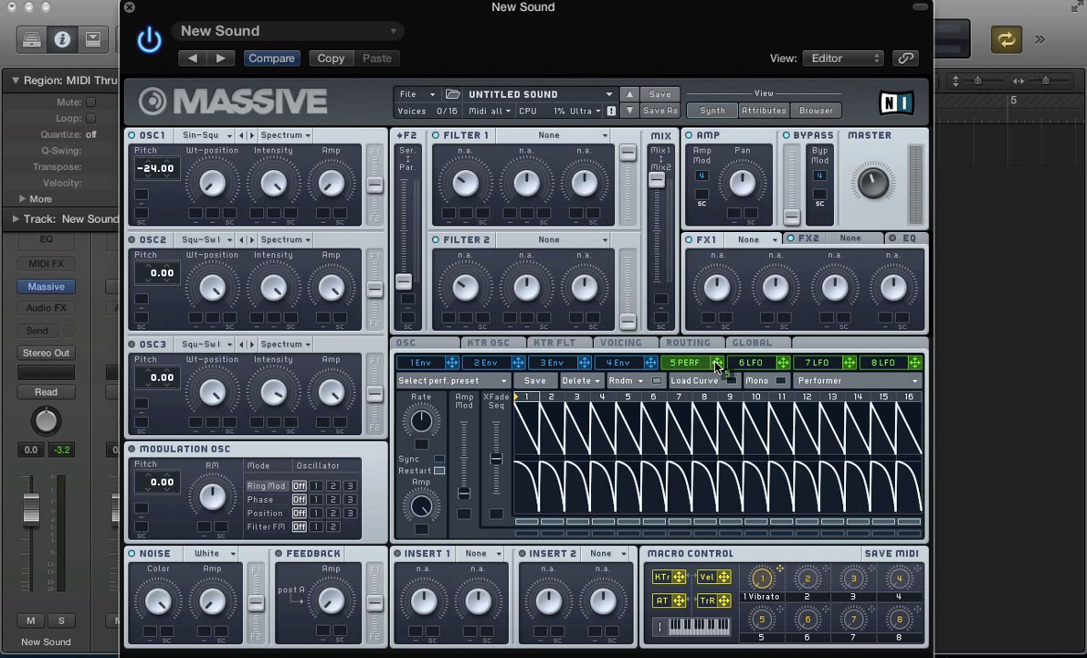
{"action": "left_click_drag", "start_coordinate": [717, 363], "coordinate": [324, 217]}
Step: Sync the Performer, raise XFade Seq, redraw its steps, and route it to OSC1 pitch at depth 24
{"action": "left_click", "coordinate": [439, 458]}
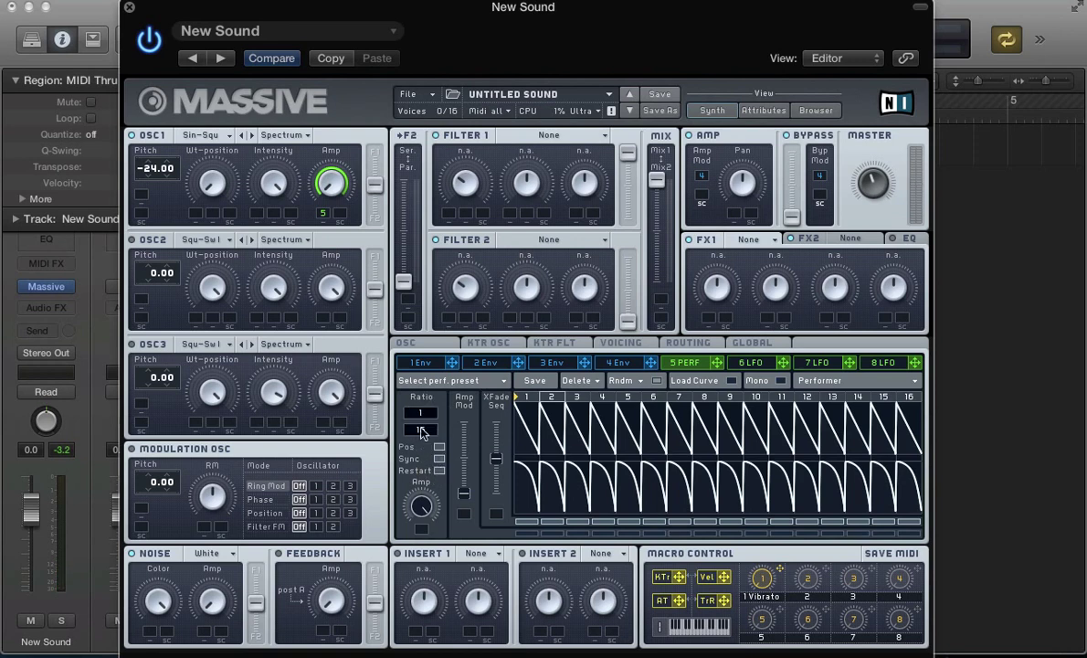
{"action": "left_click_drag", "start_coordinate": [496, 456], "coordinate": [493, 391]}
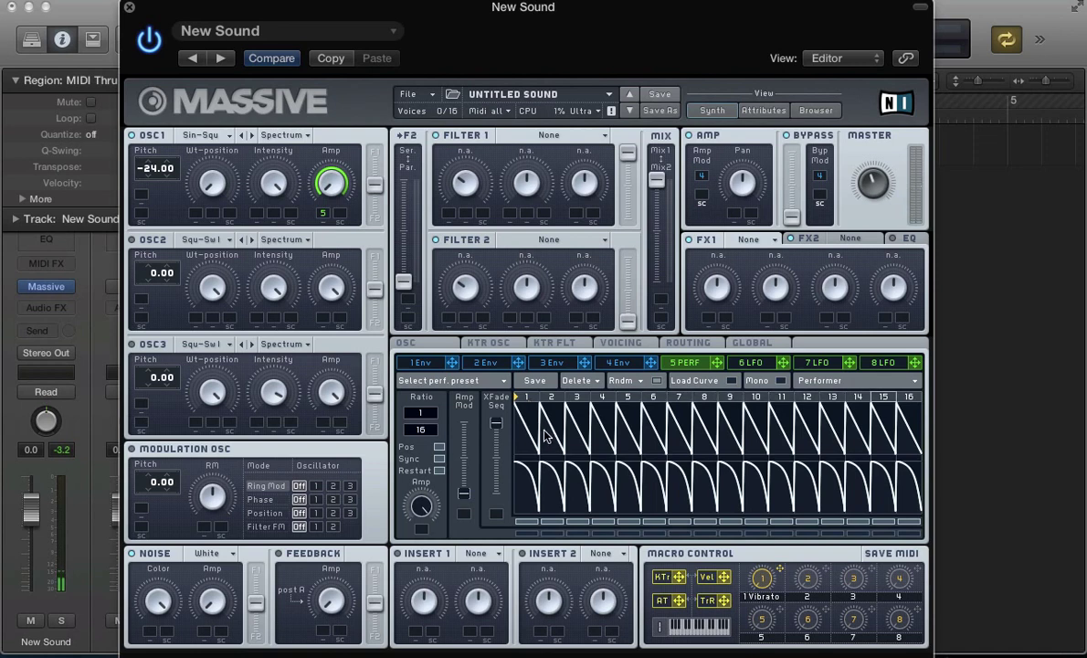
{"action": "mouse_move", "coordinate": [539, 437]}
{"action": "left_mouse_down"}
{"action": "mouse_move", "coordinate": [573, 481]}
{"action": "mouse_move", "coordinate": [658, 477]}
{"action": "left_mouse_up"}
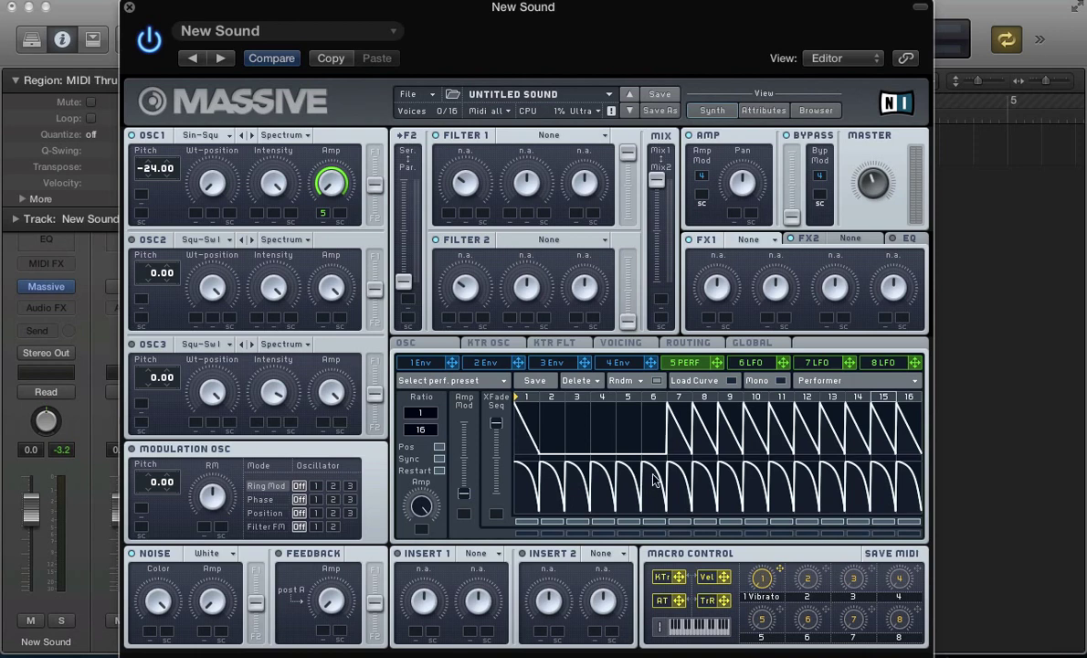
{"action": "mouse_move", "coordinate": [505, 384]}
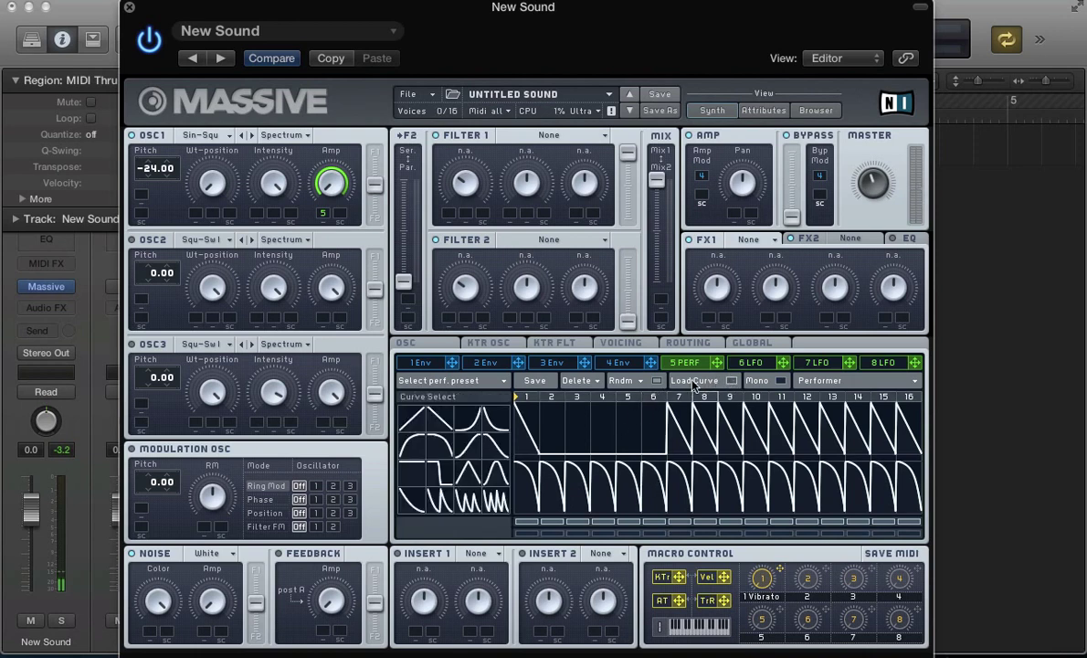
{"action": "mouse_move", "coordinate": [440, 500]}
{"action": "left_mouse_down"}
{"action": "mouse_move", "coordinate": [597, 455]}
{"action": "mouse_move", "coordinate": [677, 417]}
{"action": "mouse_move", "coordinate": [677, 394]}
{"action": "mouse_move", "coordinate": [695, 389]}
{"action": "mouse_move", "coordinate": [751, 422]}
{"action": "mouse_move", "coordinate": [767, 474]}
{"action": "mouse_move", "coordinate": [850, 462]}
{"action": "mouse_move", "coordinate": [904, 445]}
{"action": "left_mouse_up"}
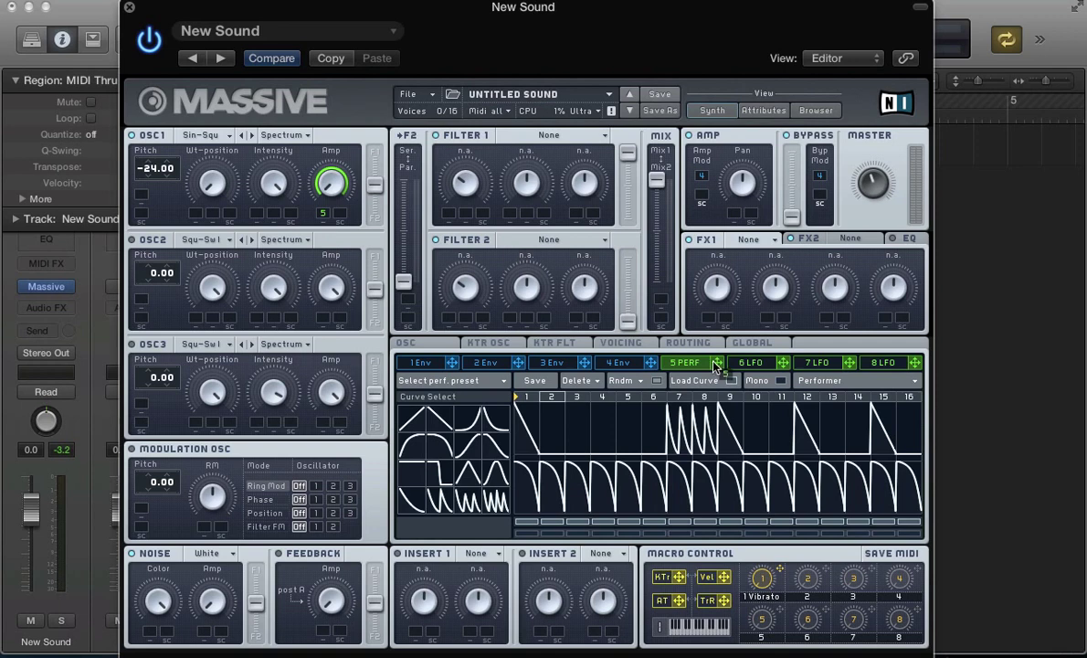
{"action": "left_click_drag", "start_coordinate": [718, 365], "coordinate": [173, 187]}
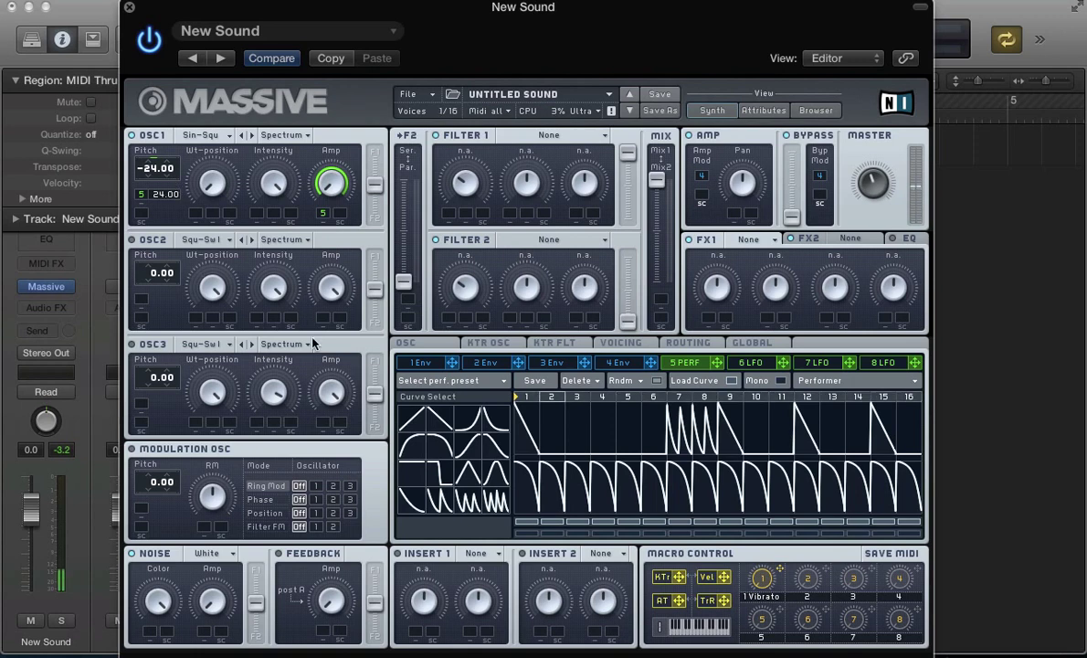
Step: Load Tele Tube into FX1 and bring velocity modulation toward its Drive
{"action": "left_click", "coordinate": [750, 240]}
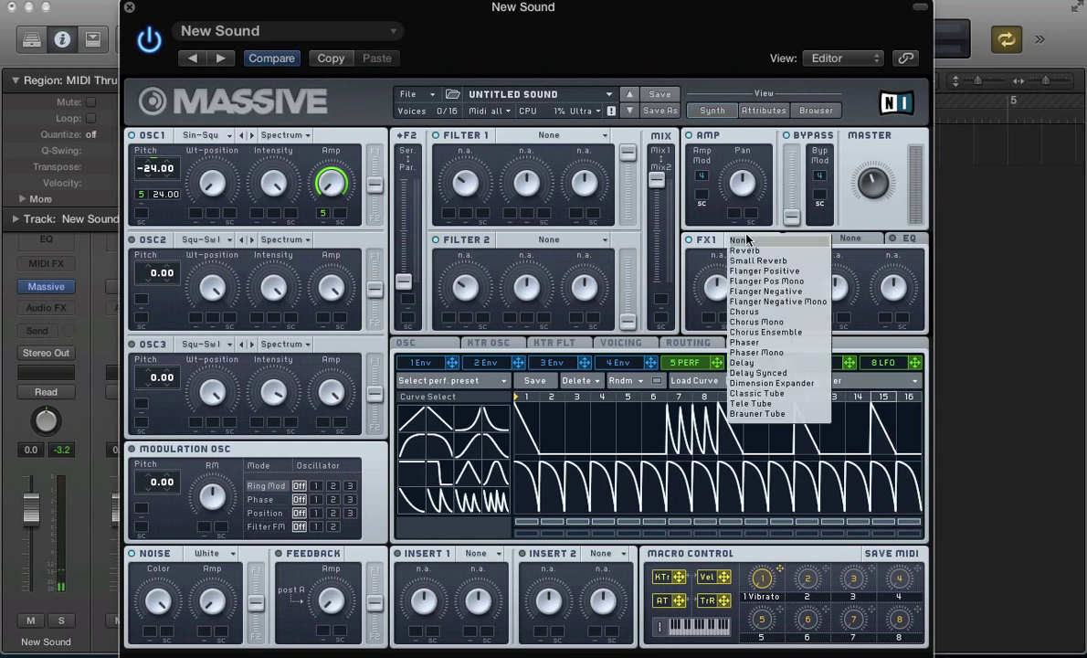
{"action": "left_click", "coordinate": [763, 404]}
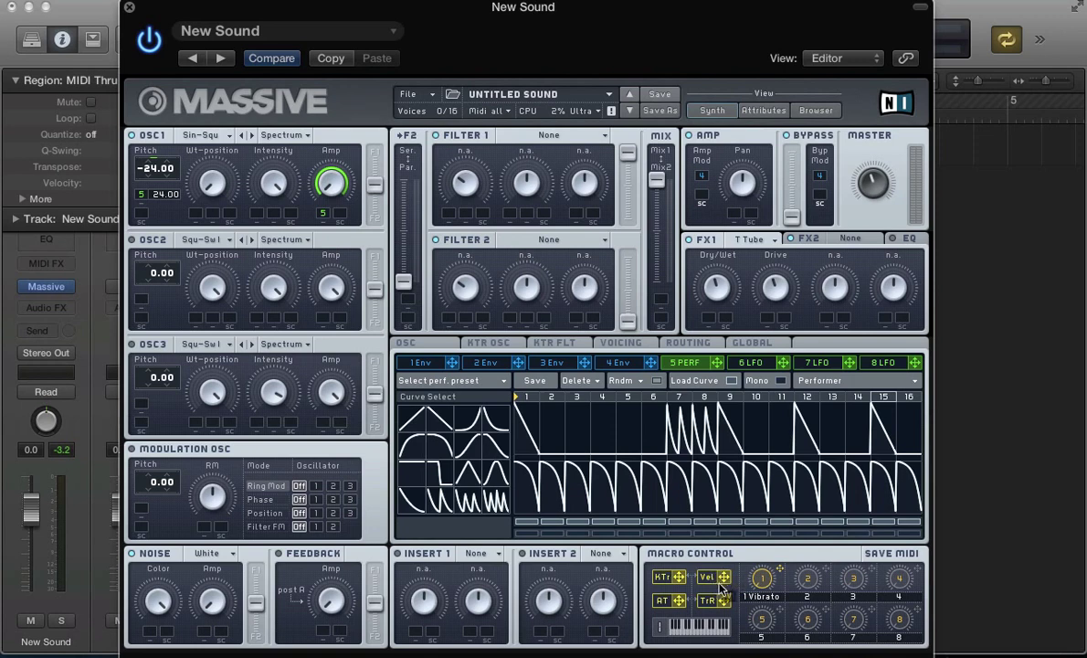
{"action": "left_click_drag", "start_coordinate": [722, 578], "coordinate": [767, 318]}
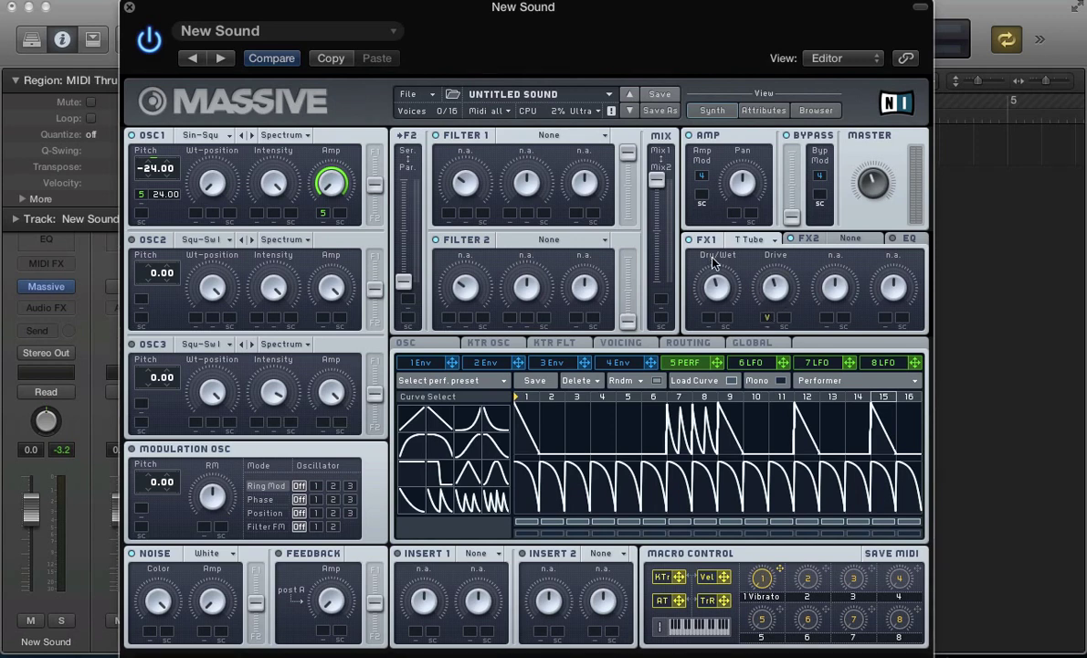
Step: Assign velocity to the Tele Tube Drive with raised depth, and to OSC1's pitch
{"action": "left_click", "coordinate": [767, 321]}
{"action": "left_click_drag", "start_coordinate": [767, 315], "coordinate": [777, 281]}
{"action": "left_click_drag", "start_coordinate": [728, 582], "coordinate": [141, 217]}
Step: Load the Colors wavetable on OSC2 and route a slot-6 Performer to OSC2 Amp
{"action": "left_click", "coordinate": [207, 242]}
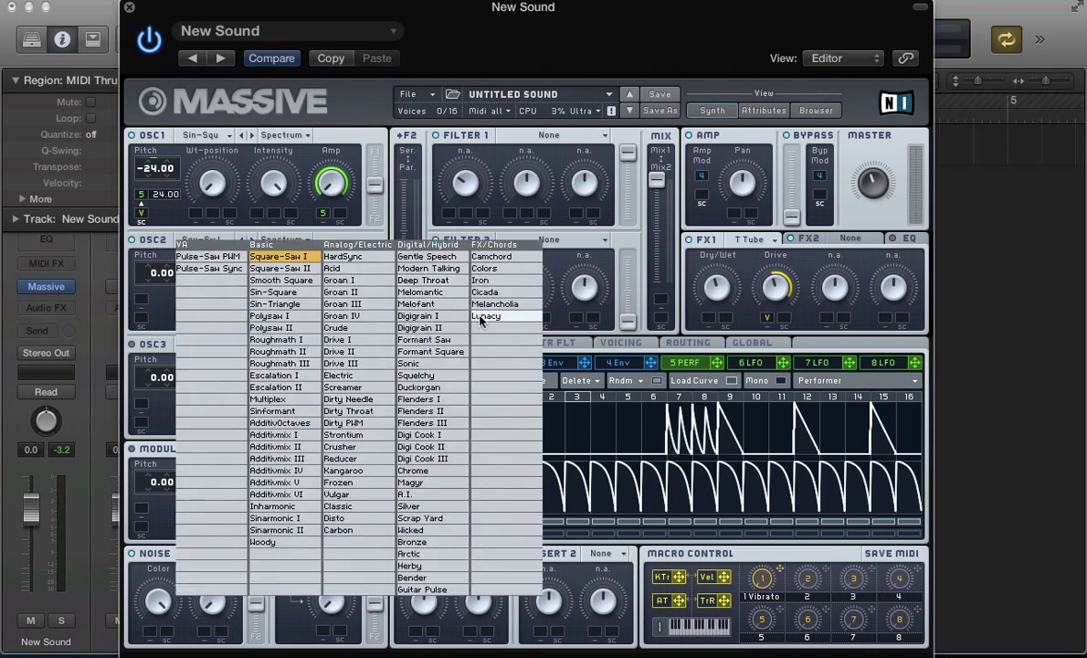
{"action": "left_click", "coordinate": [486, 268]}
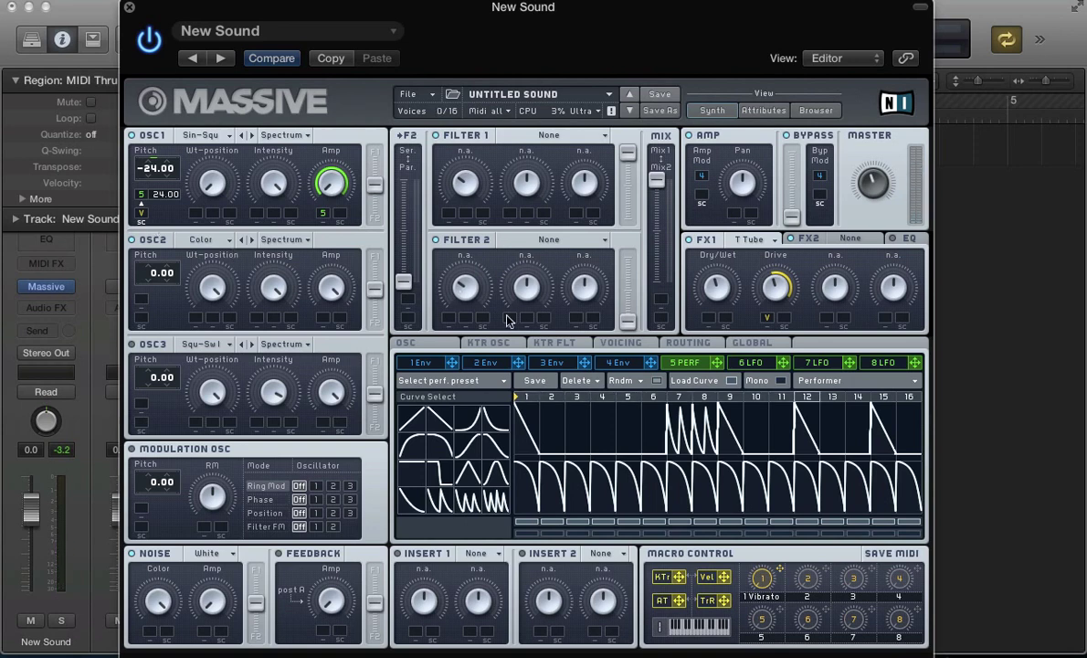
{"action": "left_click", "coordinate": [767, 364]}
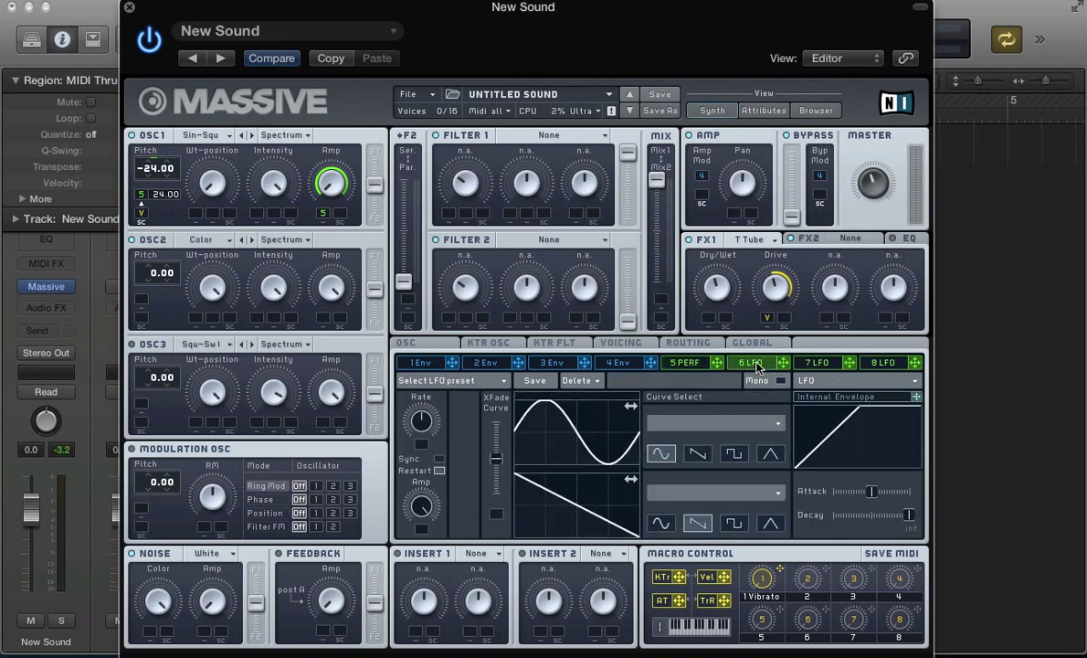
{"action": "left_click", "coordinate": [809, 380]}
{"action": "left_click", "coordinate": [816, 391]}
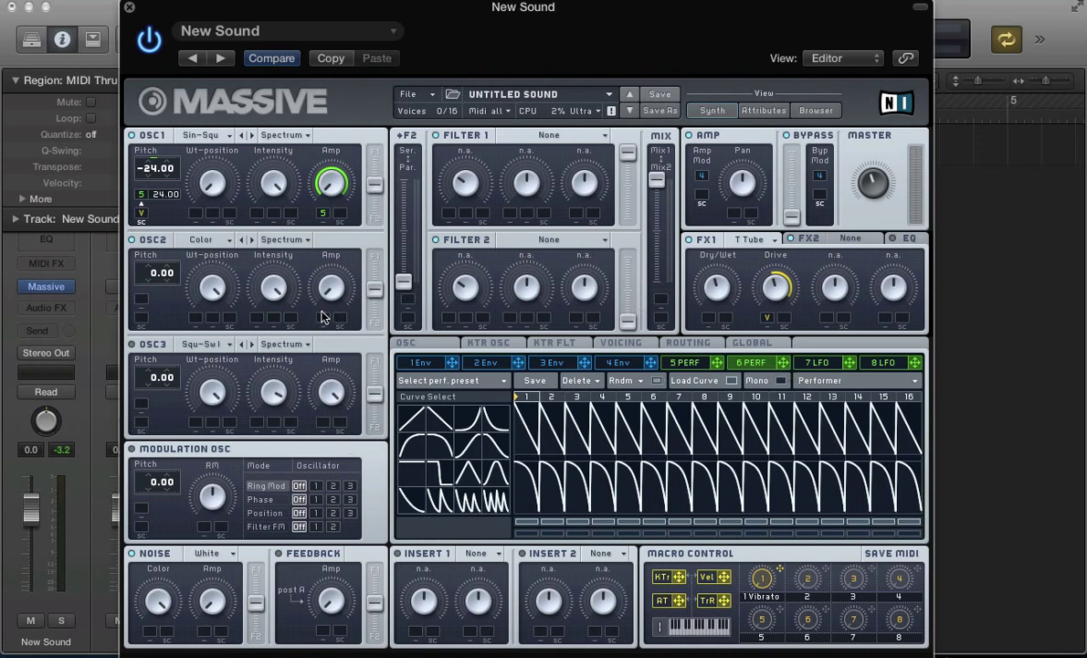
{"action": "left_click_drag", "start_coordinate": [323, 319], "coordinate": [302, 166]}
Step: Raise the Performer's XFade Seq, flatten steps 1, 6 and 7, and lower step 16's peak
{"action": "left_click", "coordinate": [730, 382]}
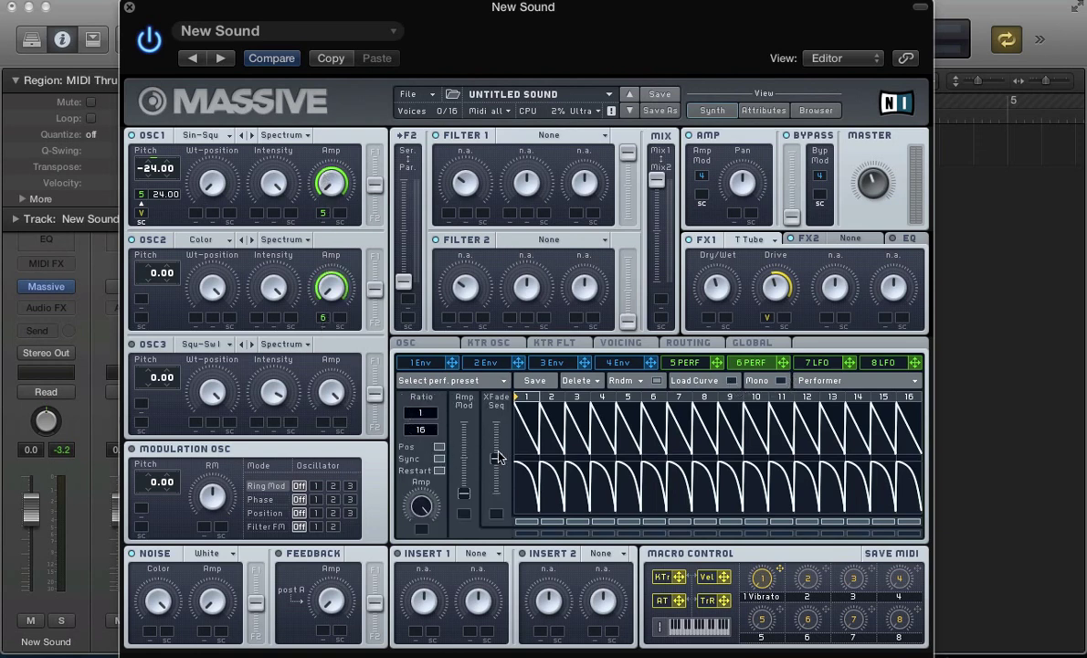
{"action": "left_click_drag", "start_coordinate": [497, 462], "coordinate": [496, 422]}
{"action": "mouse_move", "coordinate": [525, 415]}
{"action": "left_mouse_down"}
{"action": "mouse_move", "coordinate": [526, 475]}
{"action": "mouse_move", "coordinate": [610, 461]}
{"action": "left_mouse_up"}
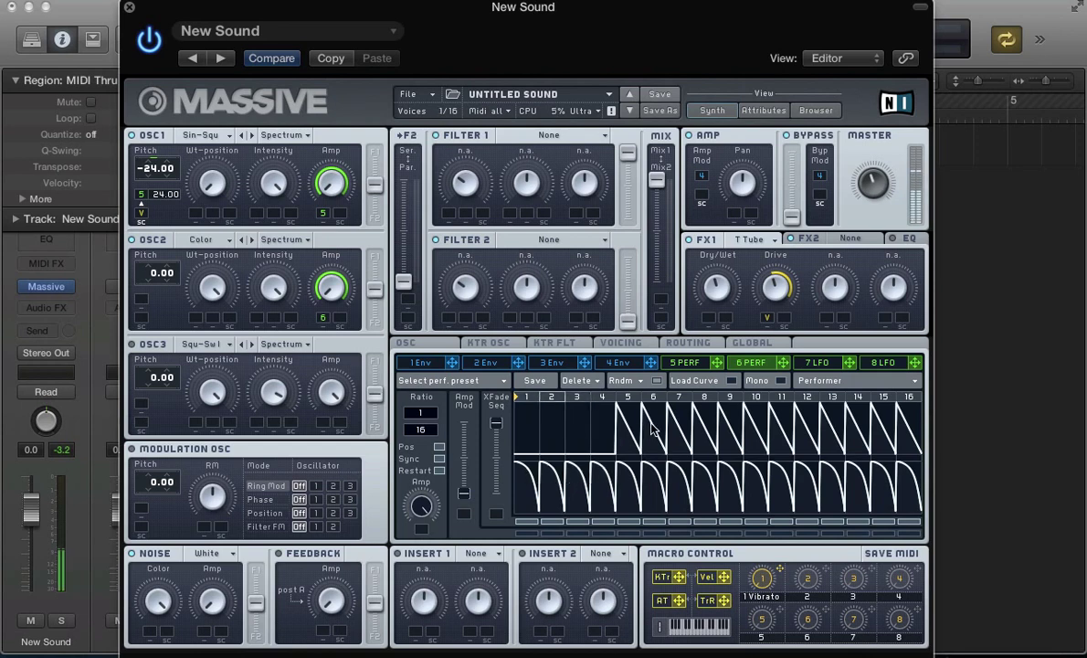
{"action": "left_click_drag", "start_coordinate": [652, 429], "coordinate": [643, 444]}
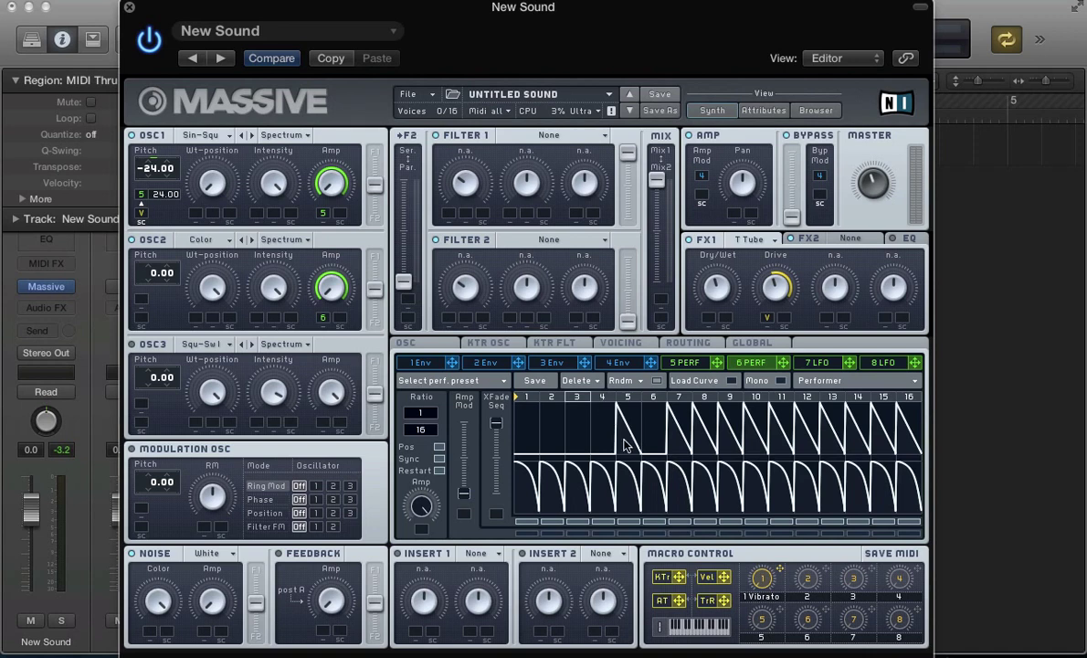
{"action": "mouse_move", "coordinate": [674, 430]}
{"action": "left_mouse_down"}
{"action": "mouse_move", "coordinate": [817, 459]}
{"action": "mouse_move", "coordinate": [856, 434]}
{"action": "mouse_move", "coordinate": [880, 469]}
{"action": "mouse_move", "coordinate": [899, 425]}
{"action": "left_mouse_up"}
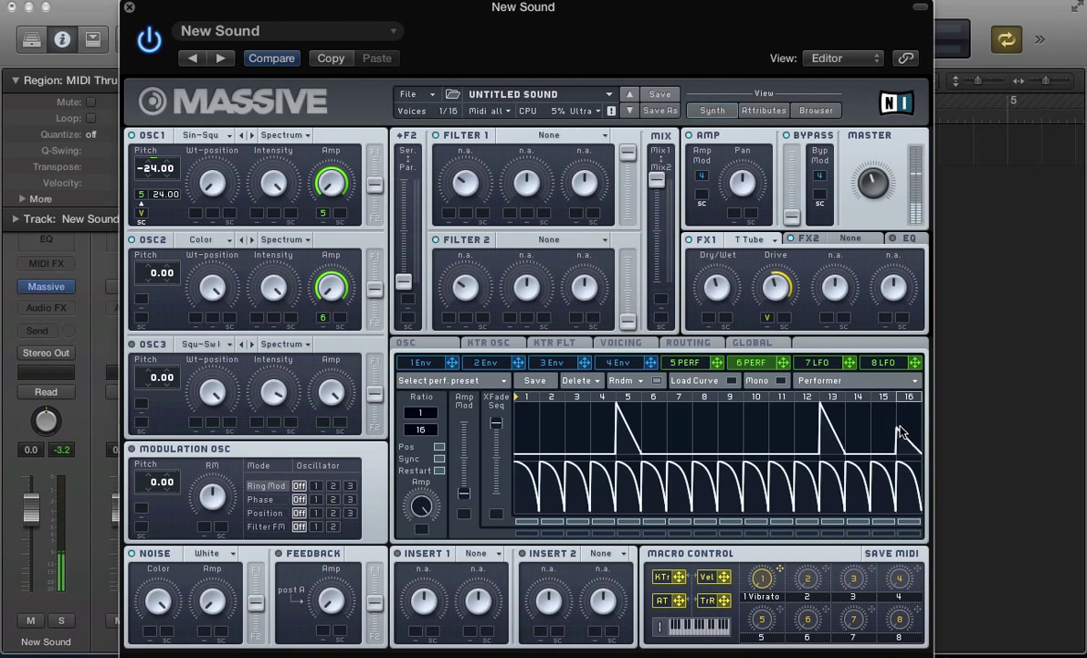
{"action": "left_click_drag", "start_coordinate": [899, 424], "coordinate": [901, 432]}
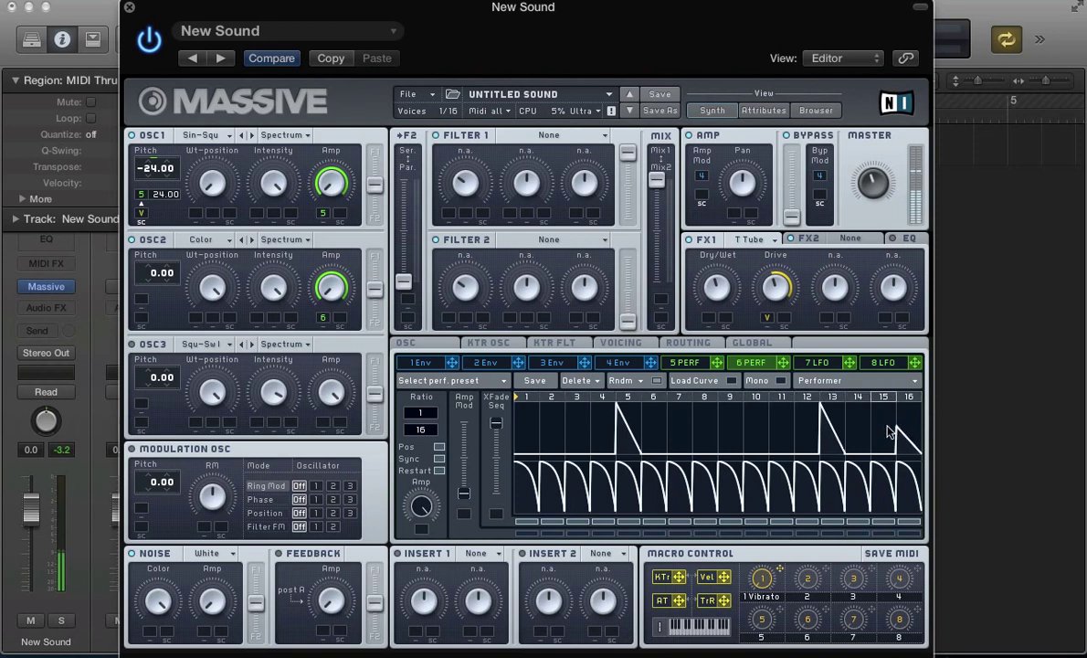
Step: Place a decay curve from Curve Select onto step 2 of the 6 Performer
{"action": "mouse_move", "coordinate": [484, 416]}
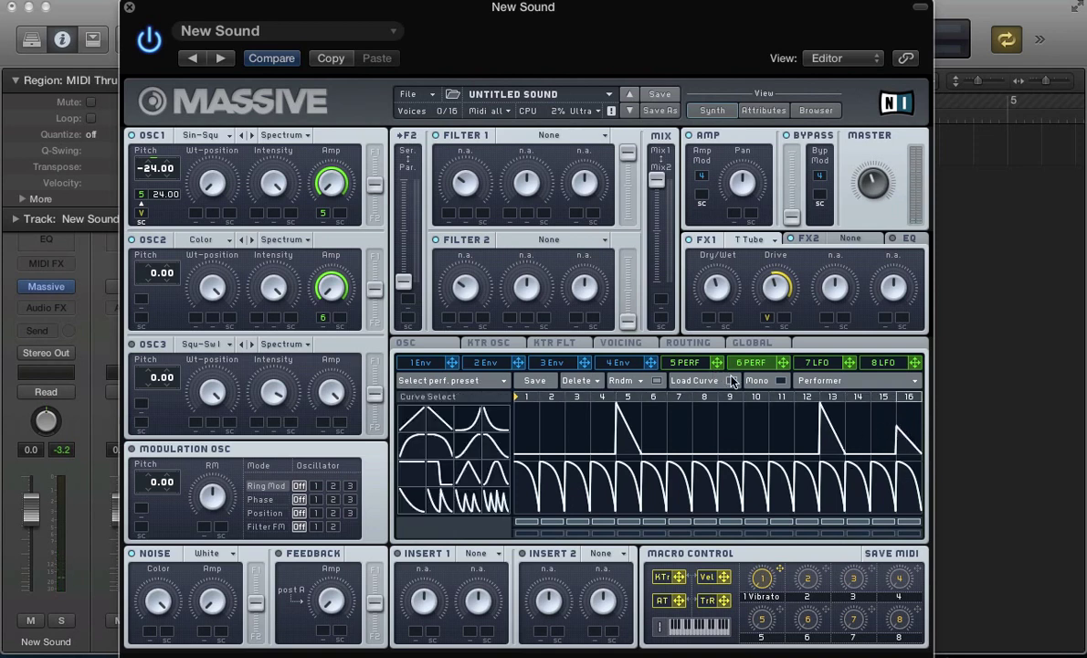
{"action": "left_click_drag", "start_coordinate": [485, 418], "coordinate": [560, 437]}
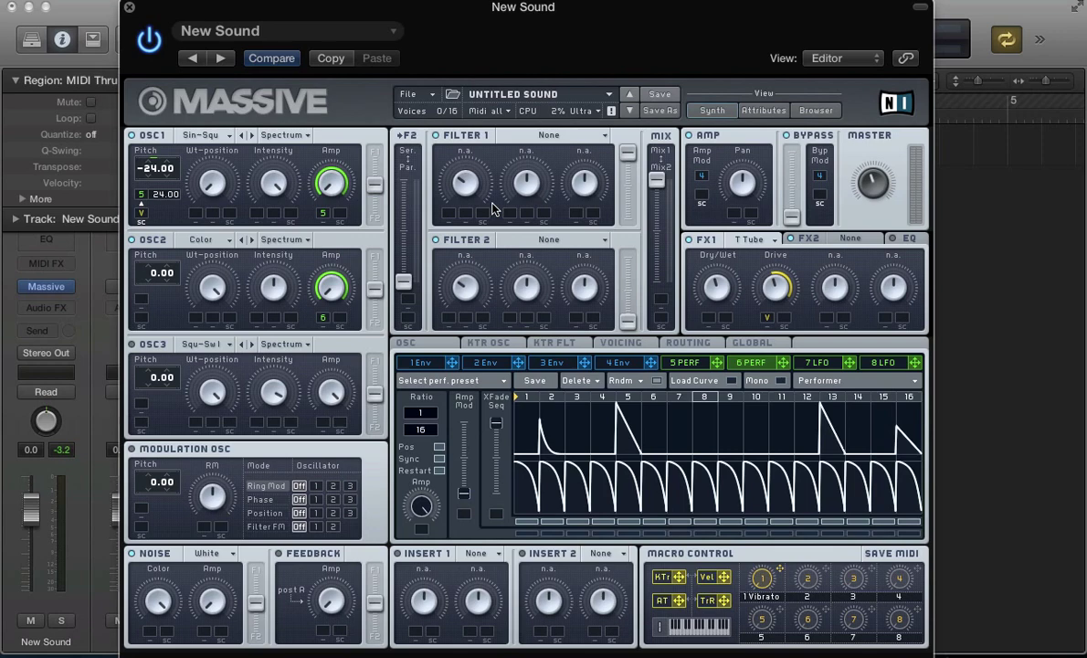
Step: Route the KTr macro onto OSC2 Intensity and set its modulation depth
{"action": "left_click", "coordinate": [553, 342]}
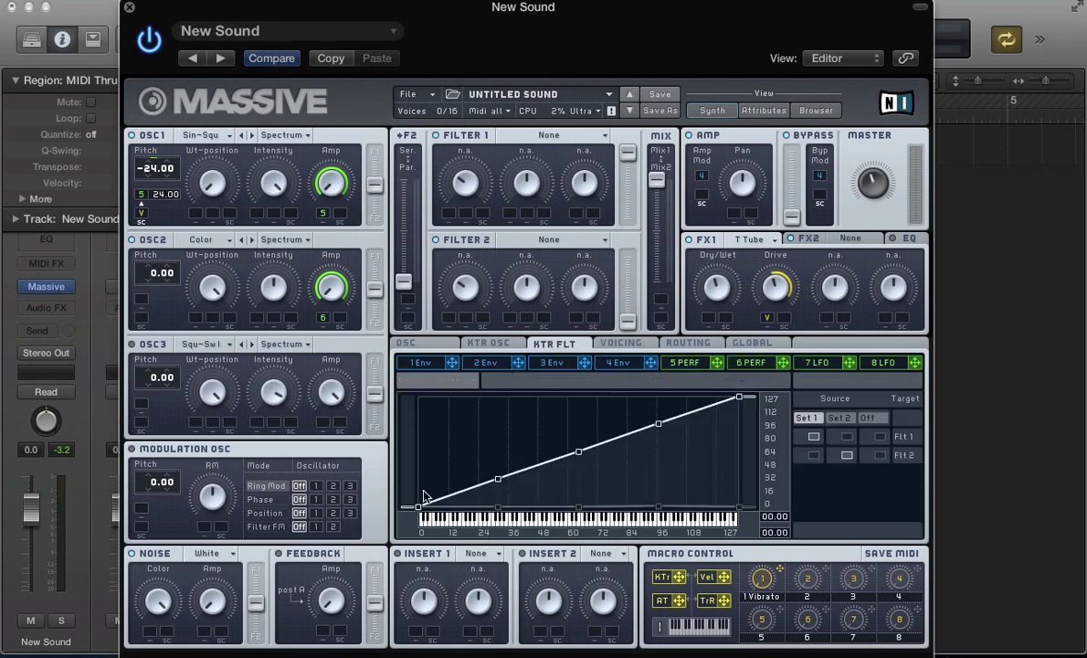
{"action": "left_click", "coordinate": [679, 368]}
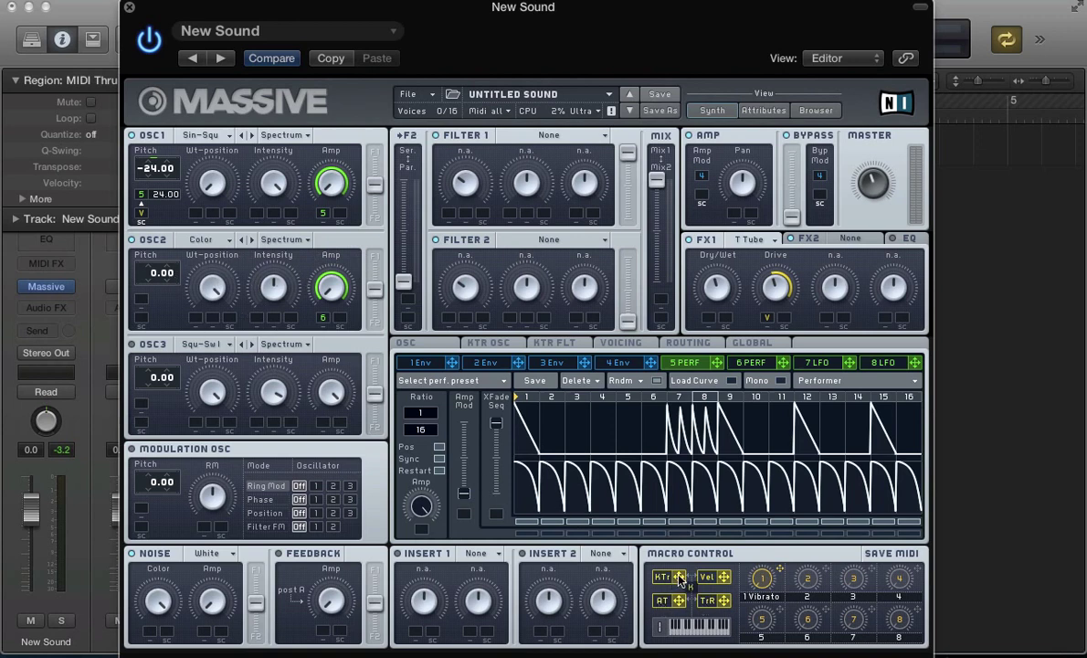
{"action": "left_click_drag", "start_coordinate": [681, 579], "coordinate": [257, 318]}
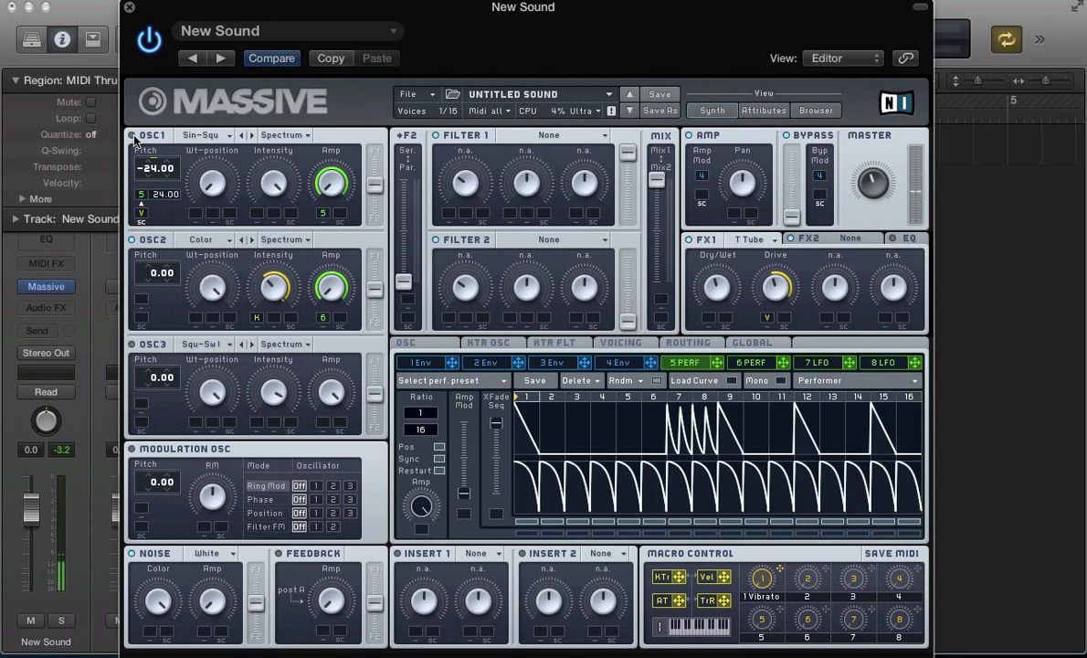
{"action": "left_click_drag", "start_coordinate": [291, 279], "coordinate": [280, 298]}
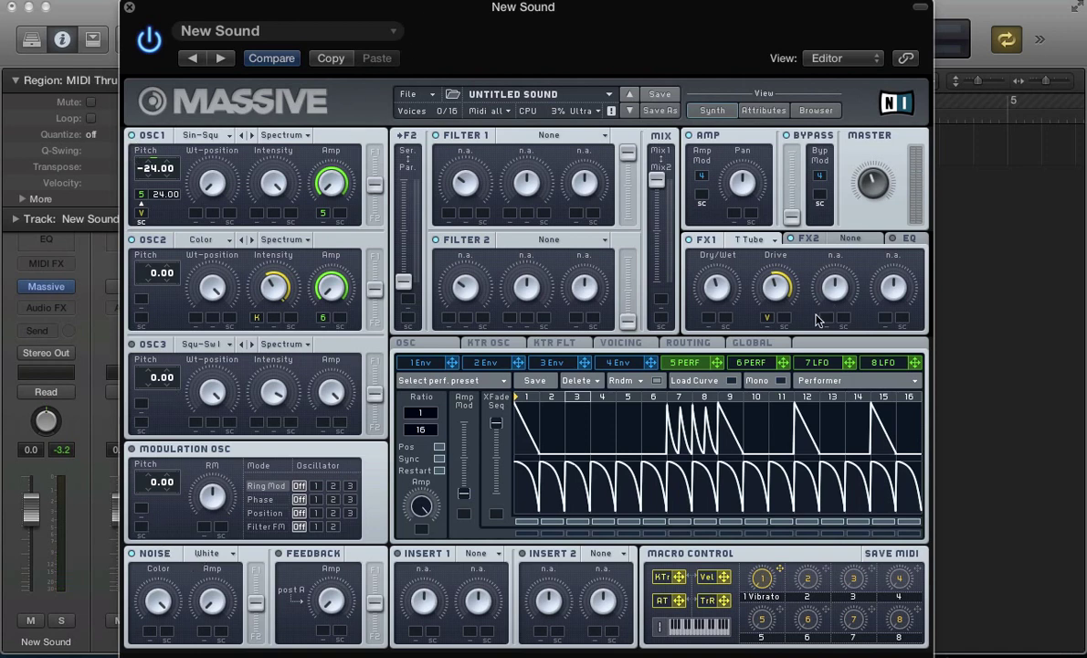
Step: Make slot 7 a Performer, load curves with a rising step 1, and route it to Noise Amp
{"action": "left_click", "coordinate": [815, 362]}
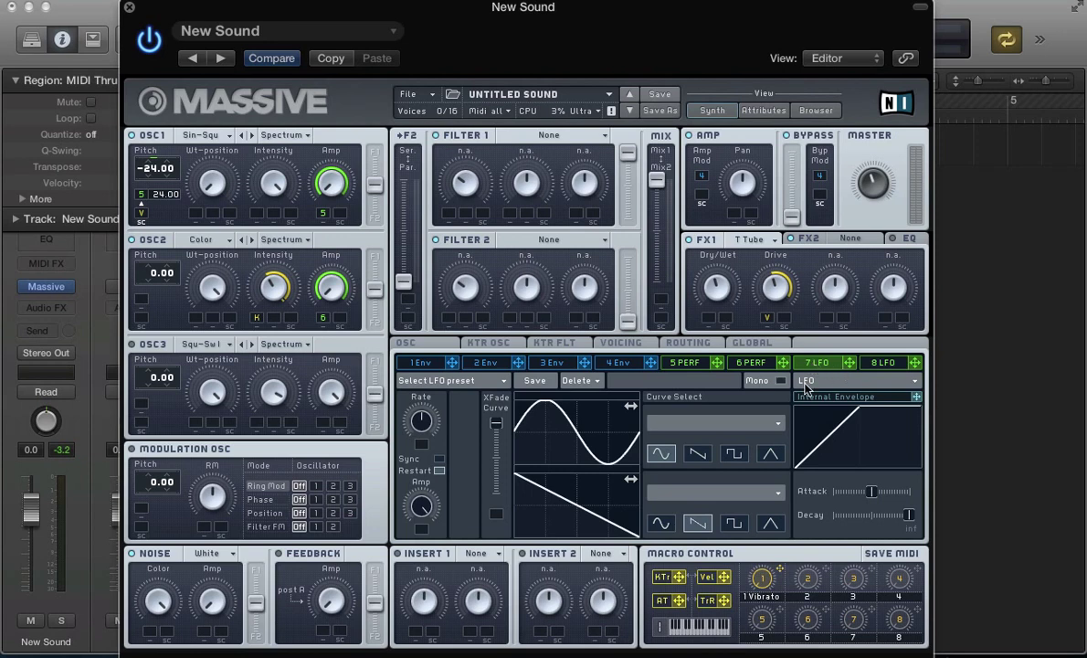
{"action": "left_click", "coordinate": [816, 389]}
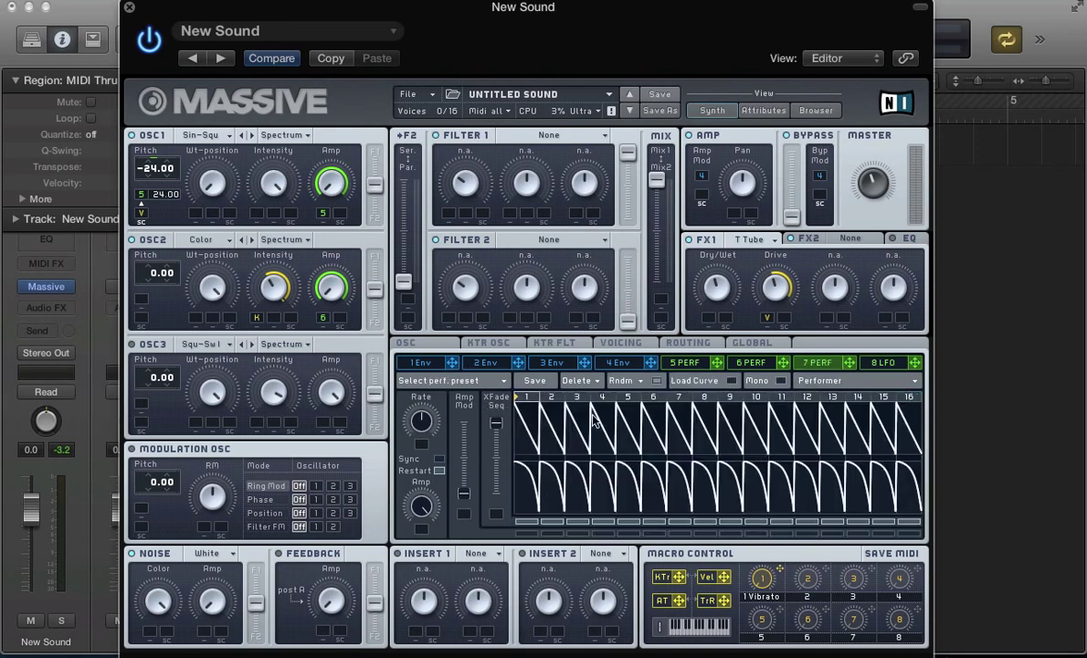
{"action": "left_click", "coordinate": [731, 381]}
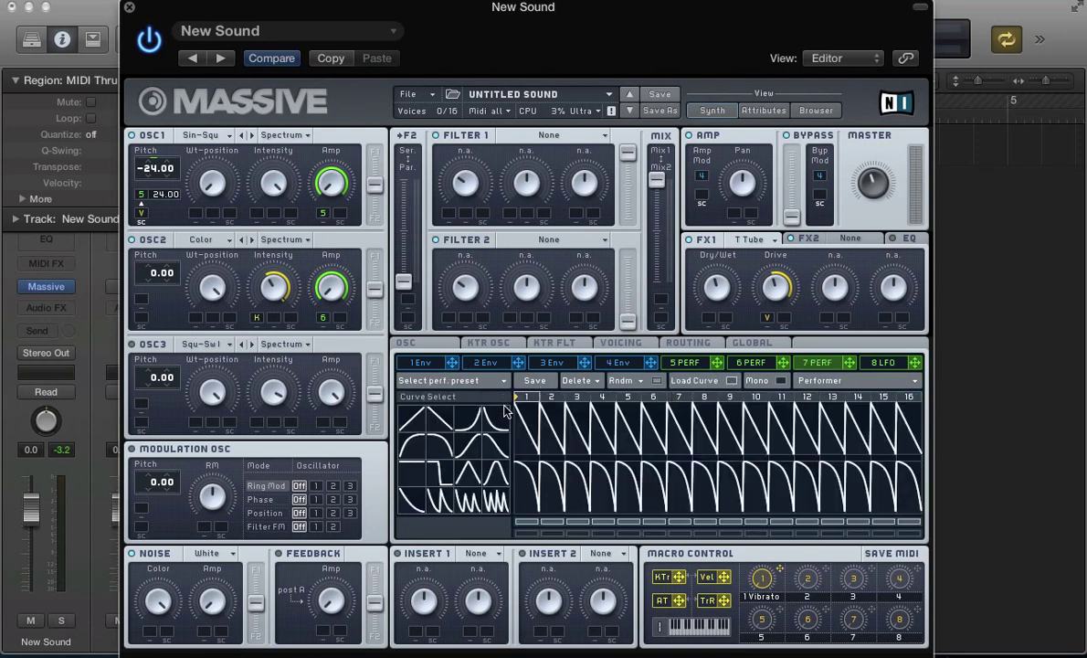
{"action": "left_click_drag", "start_coordinate": [461, 420], "coordinate": [703, 415]}
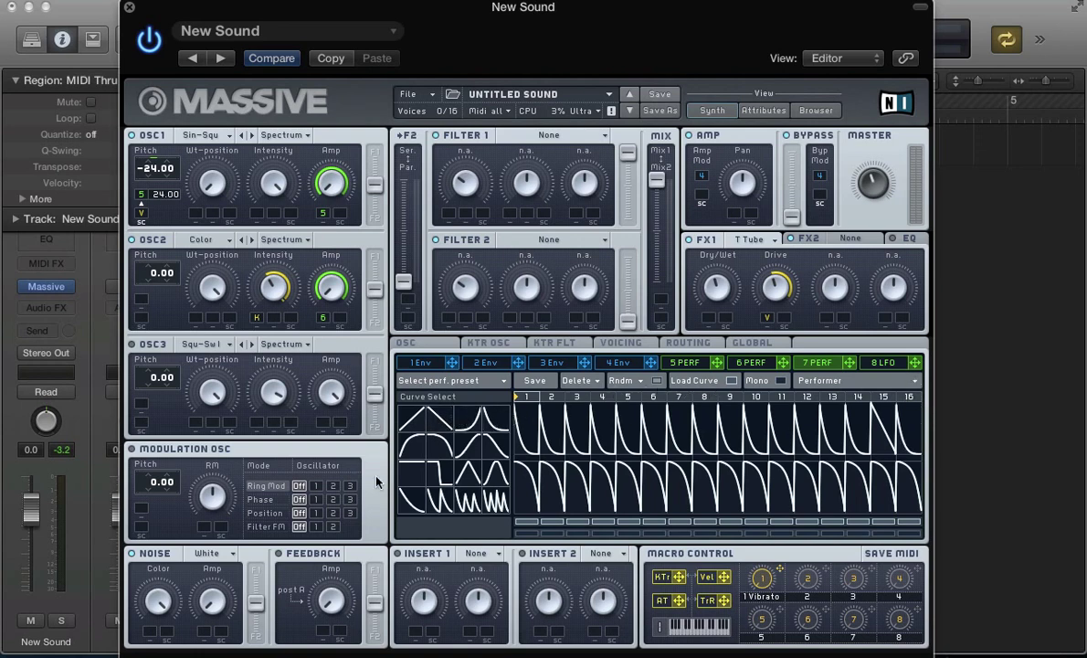
{"action": "left_click_drag", "start_coordinate": [438, 409], "coordinate": [529, 484]}
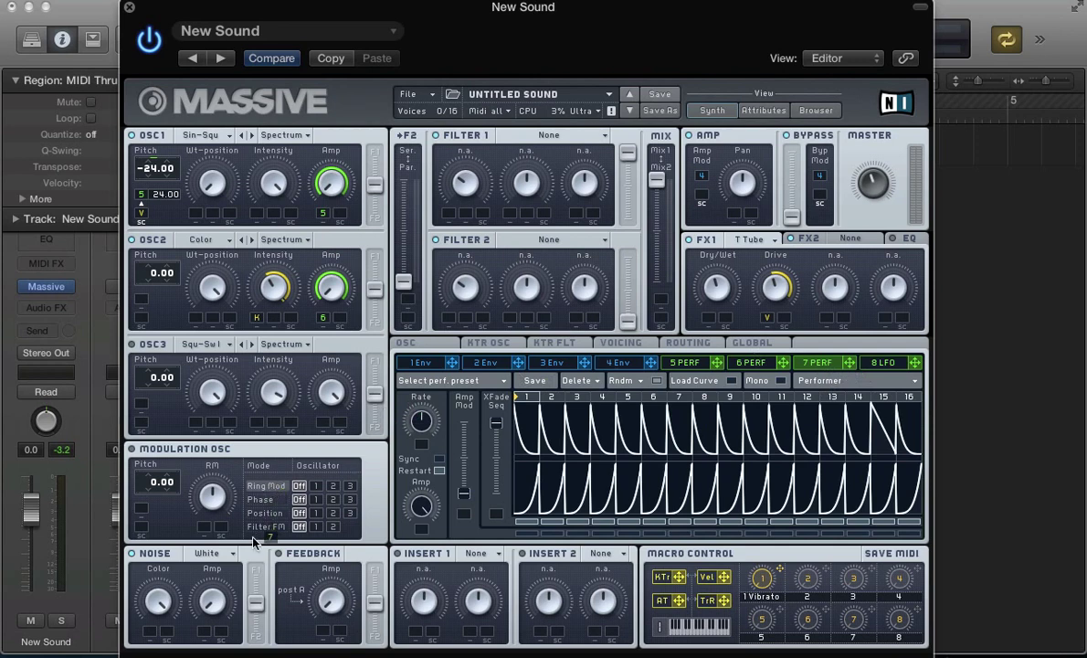
{"action": "left_click_drag", "start_coordinate": [201, 630], "coordinate": [205, 630]}
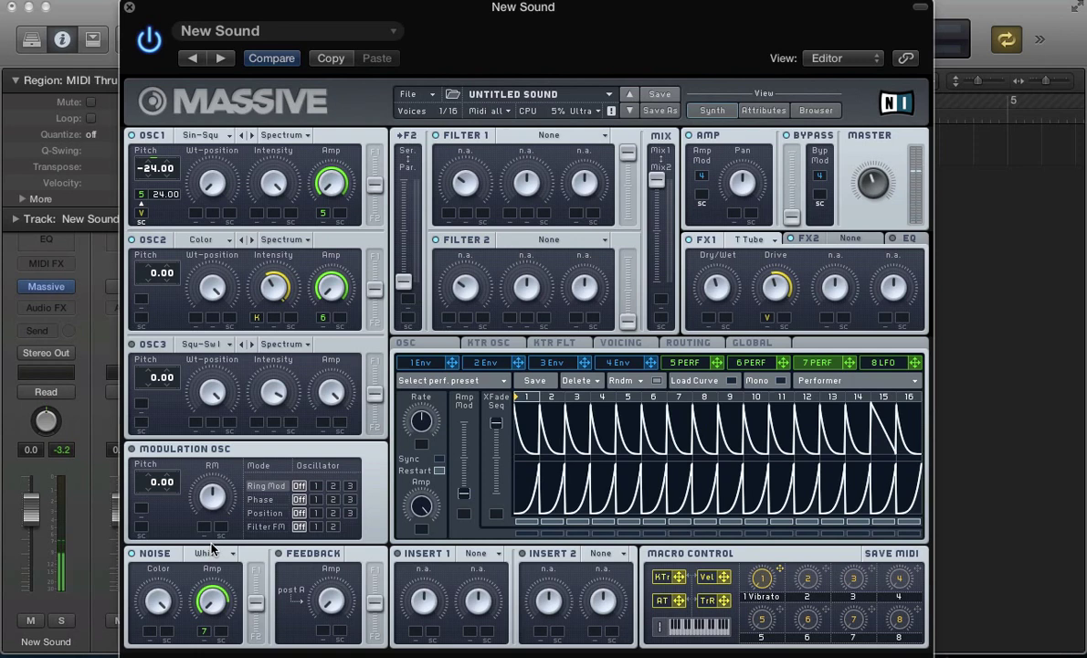
Step: Tempo-sync the Performer, set the noise type to Bright Noise, and lower XFade Seq
{"action": "left_click", "coordinate": [439, 461]}
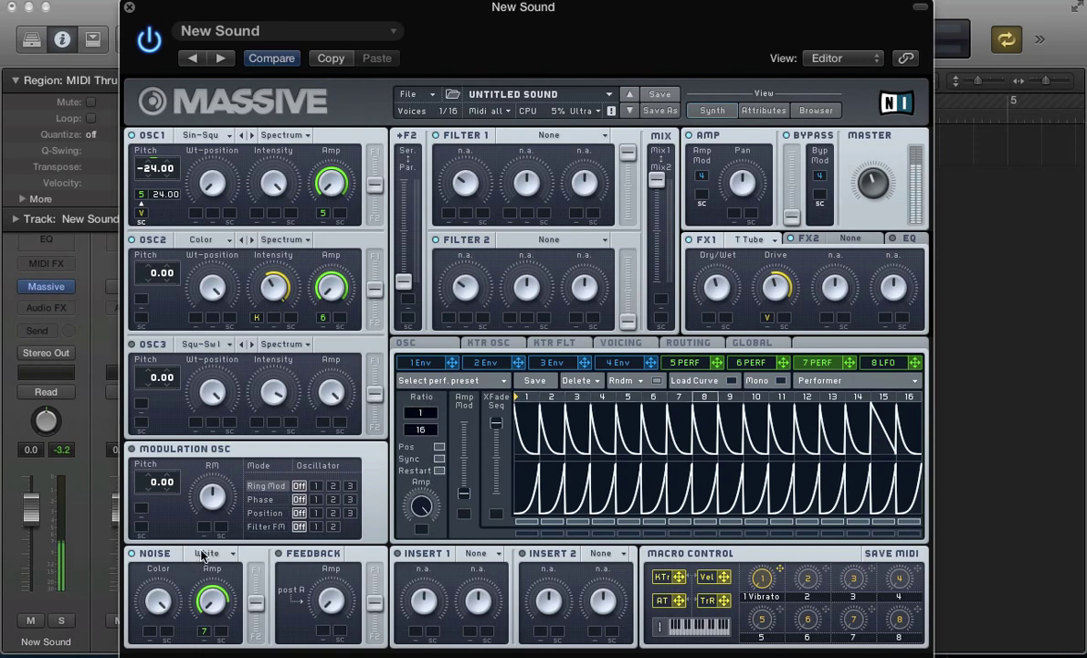
{"action": "left_click", "coordinate": [202, 554]}
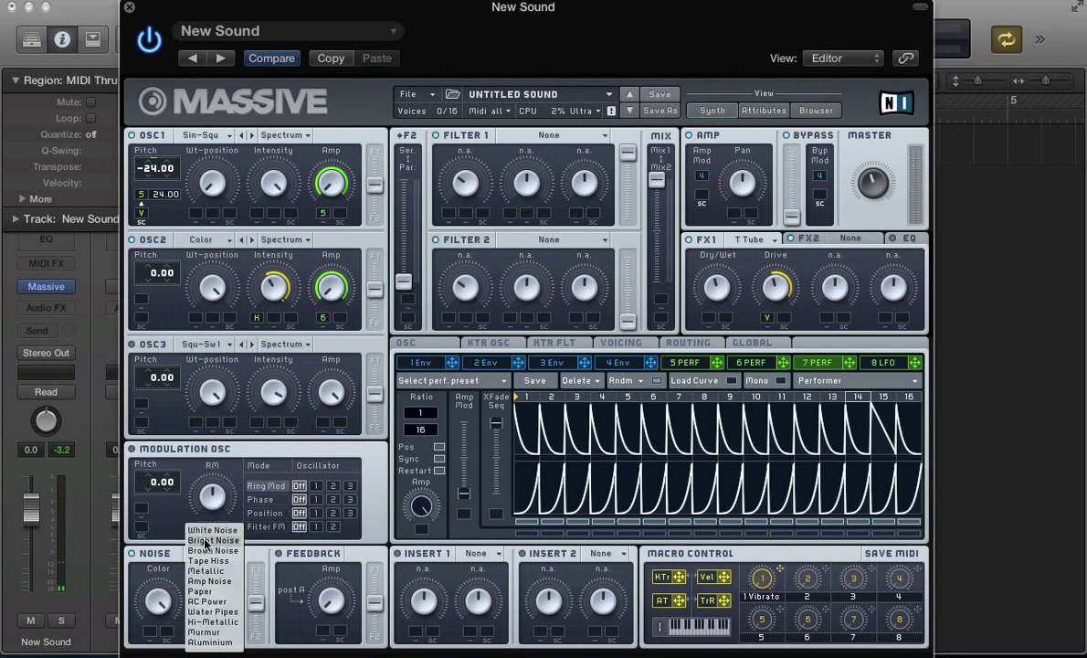
{"action": "left_click", "coordinate": [205, 541]}
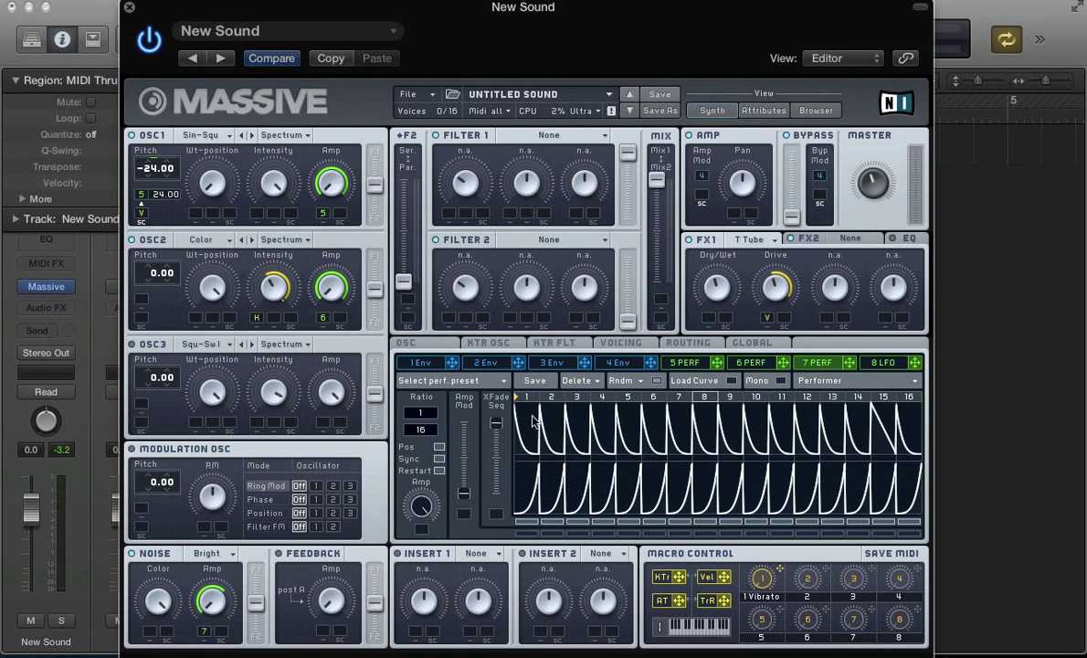
{"action": "left_click_drag", "start_coordinate": [494, 425], "coordinate": [496, 448]}
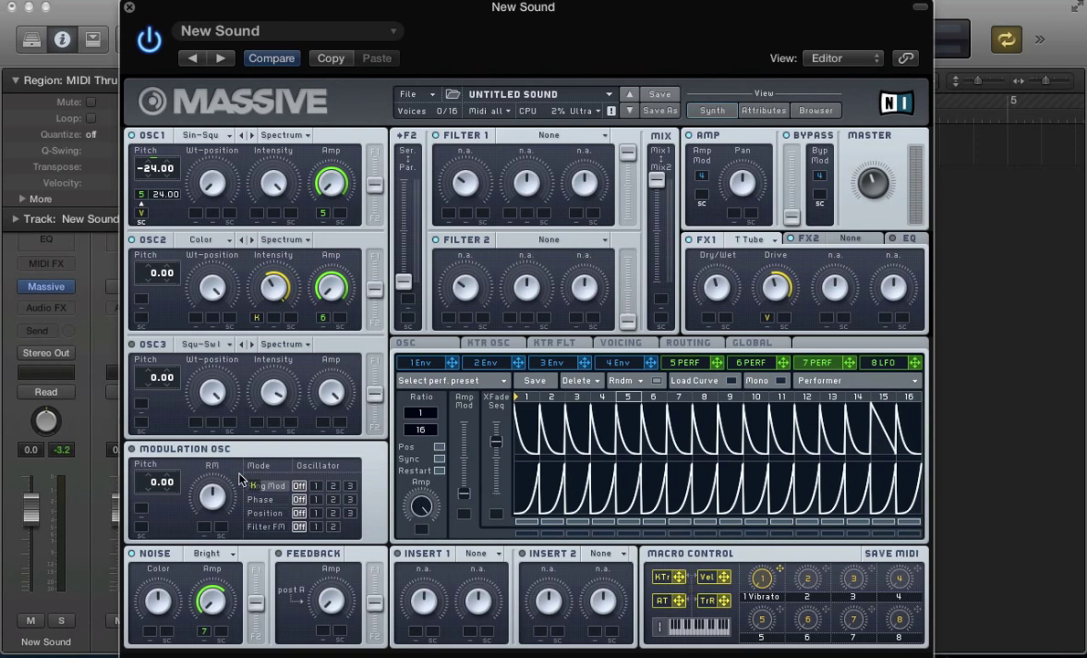
Step: Assign KTr to Noise Color with increased depth, and route Velocity to the Amp Mod slot
{"action": "left_click_drag", "start_coordinate": [150, 633], "coordinate": [149, 631]}
{"action": "left_click_drag", "start_coordinate": [151, 631], "coordinate": [143, 571]}
{"action": "left_click_drag", "start_coordinate": [153, 603], "coordinate": [153, 596]}
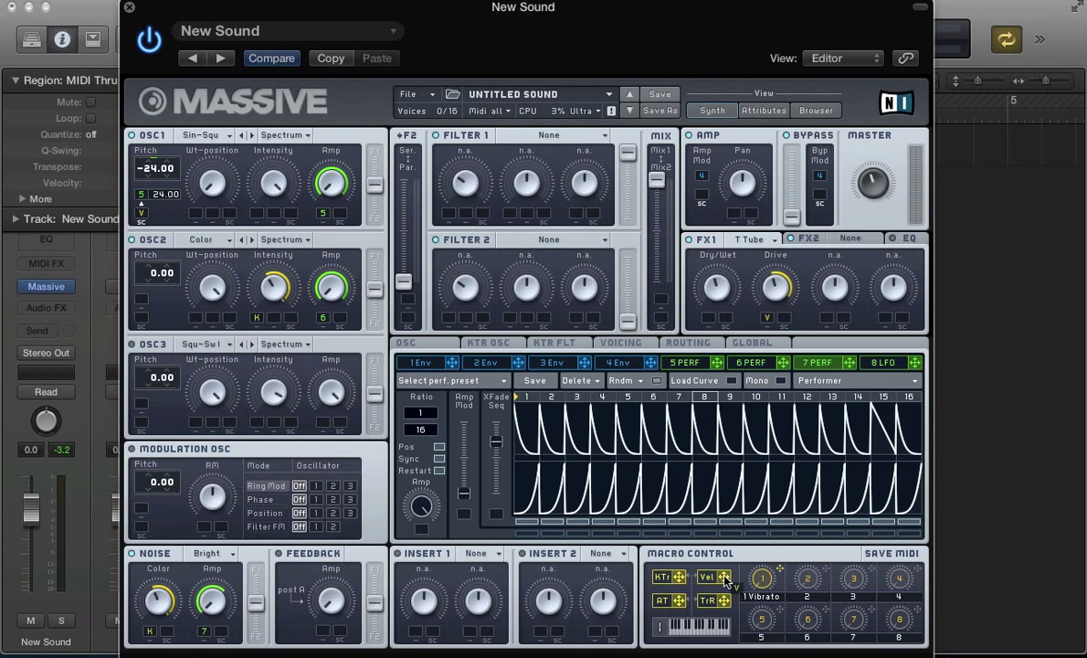
{"action": "left_click_drag", "start_coordinate": [724, 579], "coordinate": [701, 197]}
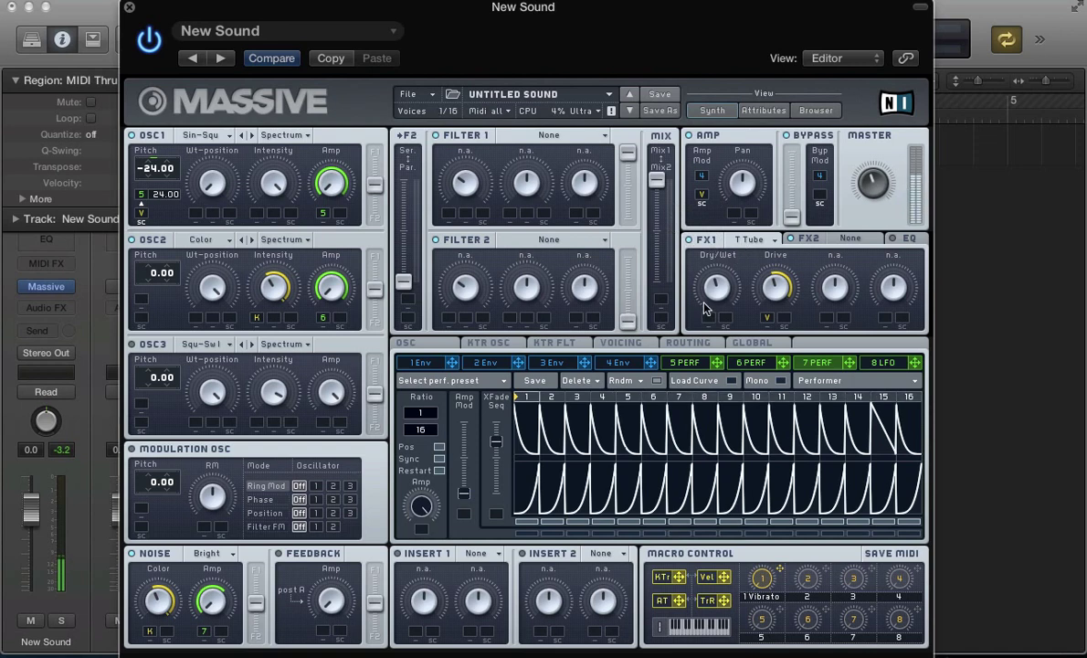
Step: Load Reverb into the FX2 slot and bring up the 1 Env editor
{"action": "left_click", "coordinate": [848, 241]}
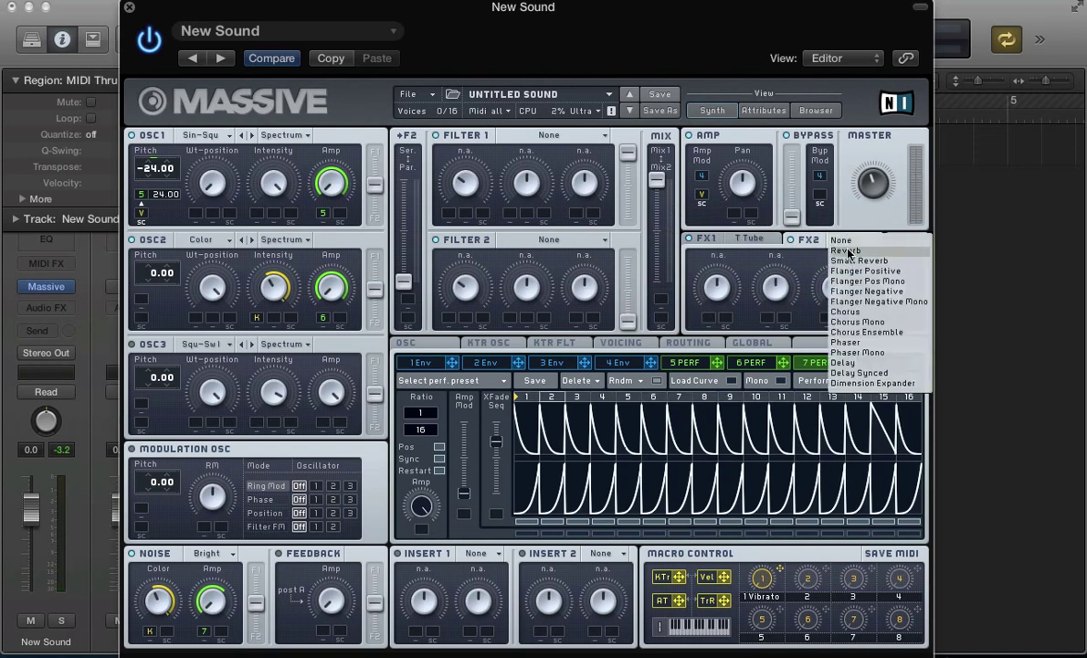
{"action": "left_click", "coordinate": [850, 254]}
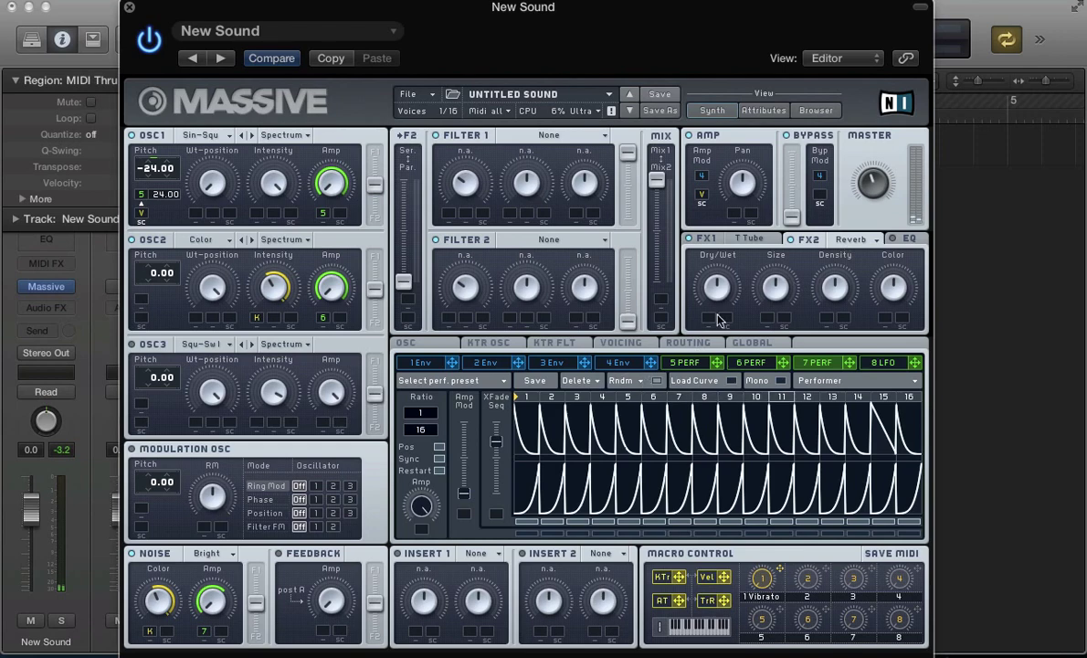
{"action": "left_click", "coordinate": [420, 362]}
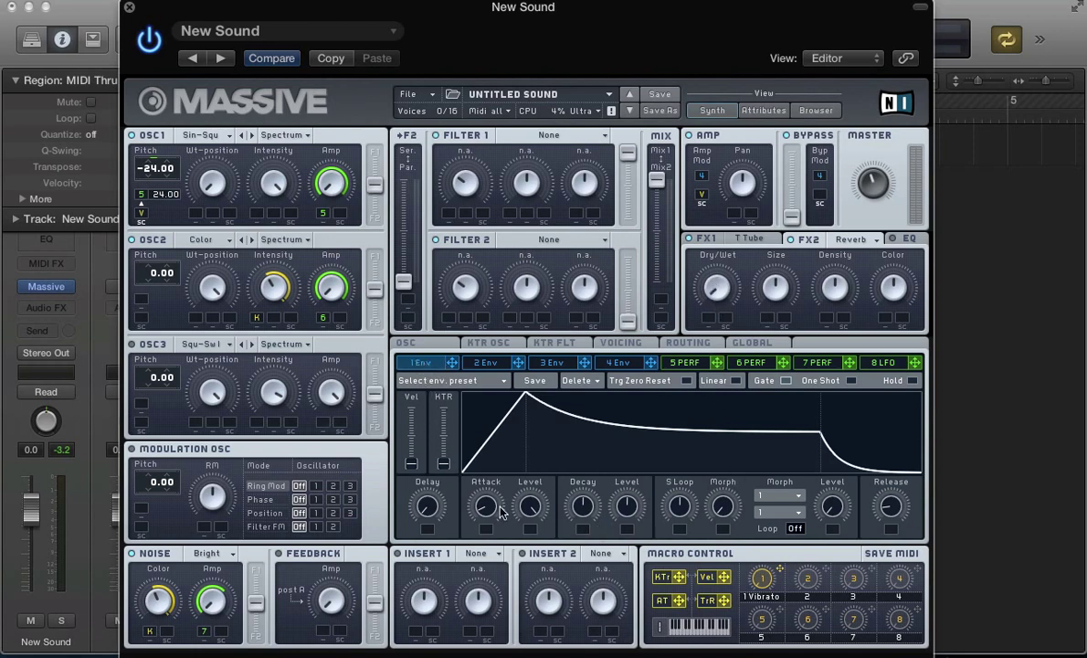
Step: Raise Env 1's Attack and Decay Level, then route Env 1 to Reverb Dry/Wet and Velocity to Size
{"action": "left_click_drag", "start_coordinate": [501, 513], "coordinate": [488, 406]}
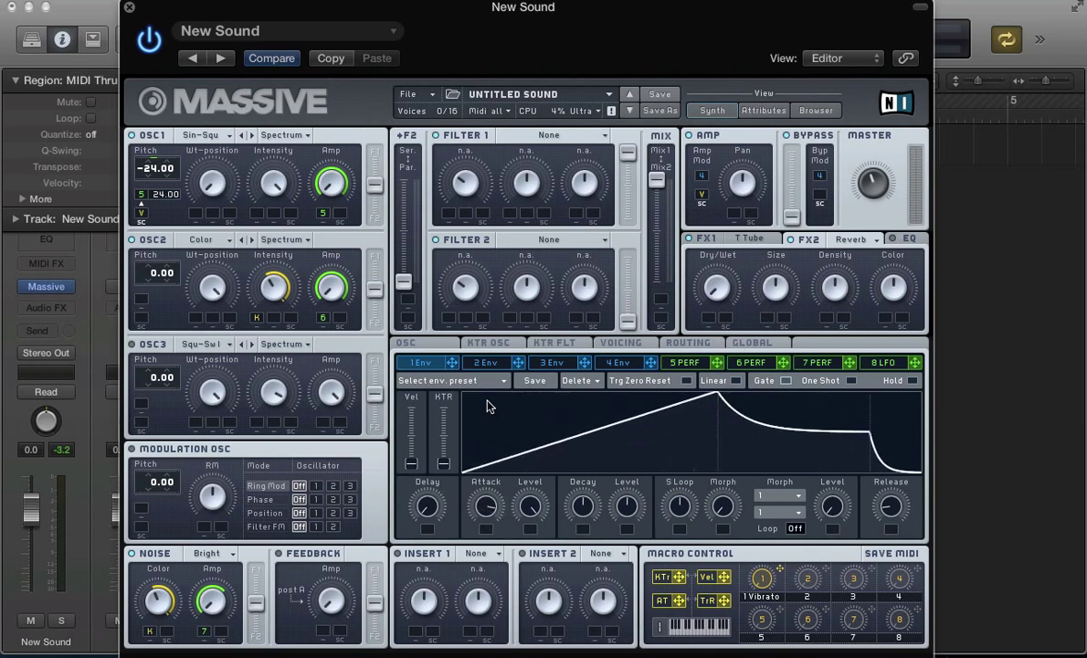
{"action": "left_click_drag", "start_coordinate": [626, 517], "coordinate": [626, 441]}
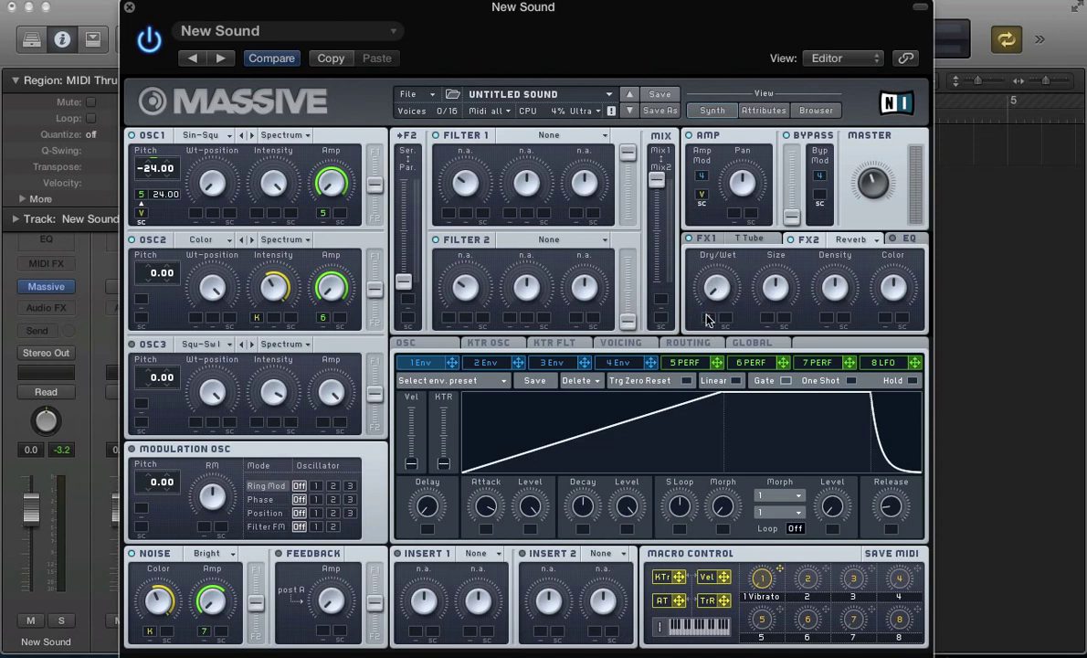
{"action": "left_click_drag", "start_coordinate": [706, 320], "coordinate": [705, 321]}
{"action": "mouse_move", "coordinate": [766, 319]}
{"action": "left_mouse_down"}
{"action": "mouse_move", "coordinate": [776, 288]}
{"action": "mouse_move", "coordinate": [767, 311]}
{"action": "left_mouse_up"}
{"action": "left_click", "coordinate": [892, 239]}
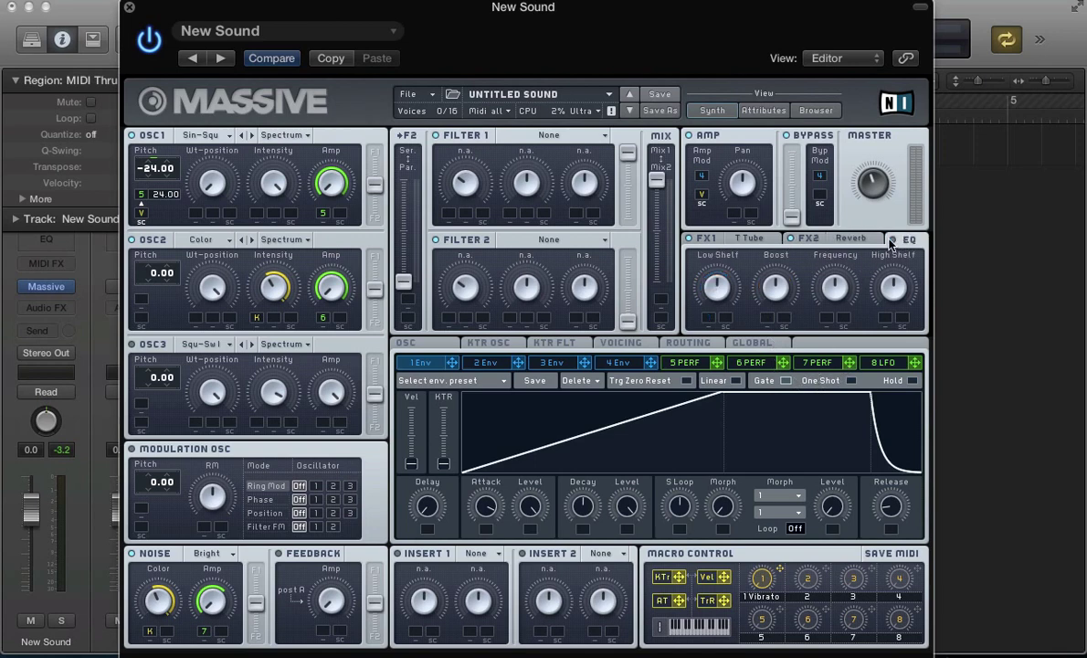
Step: Show the 8 LFO settings page in the modulation section
{"action": "left_click", "coordinate": [883, 363]}
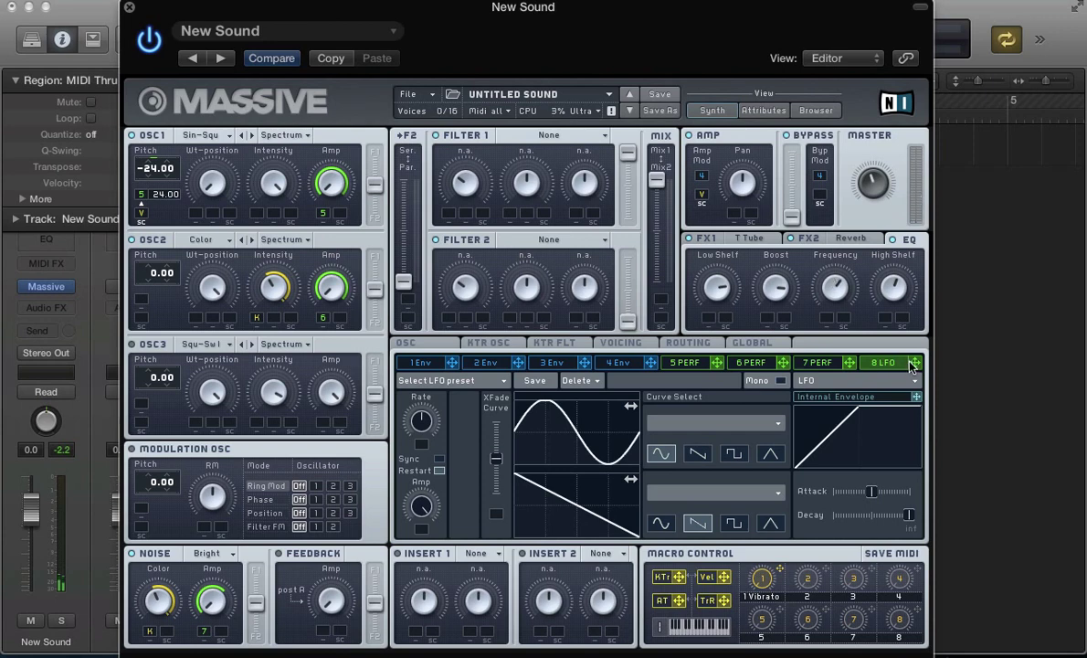
Step: Assign LFO 8 to EQ Frequency with some depth, tempo-sync it, and adjust its crossfade
{"action": "left_click_drag", "start_coordinate": [825, 320], "coordinate": [825, 320]}
{"action": "left_click_drag", "start_coordinate": [825, 319], "coordinate": [826, 314]}
{"action": "left_click", "coordinate": [439, 460]}
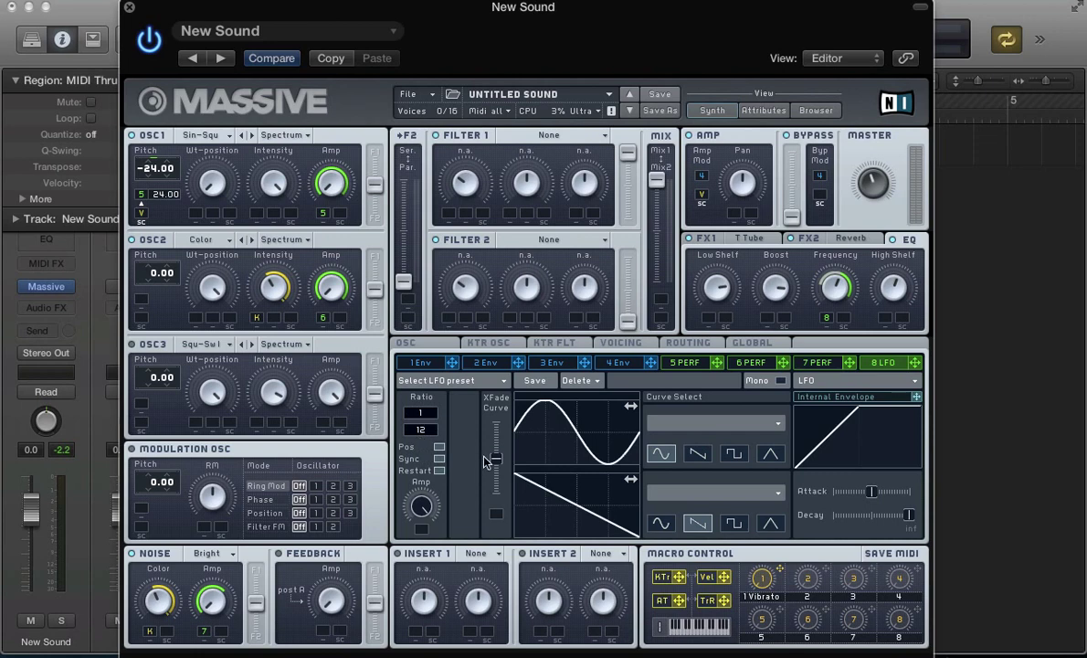
{"action": "left_click_drag", "start_coordinate": [492, 461], "coordinate": [493, 426]}
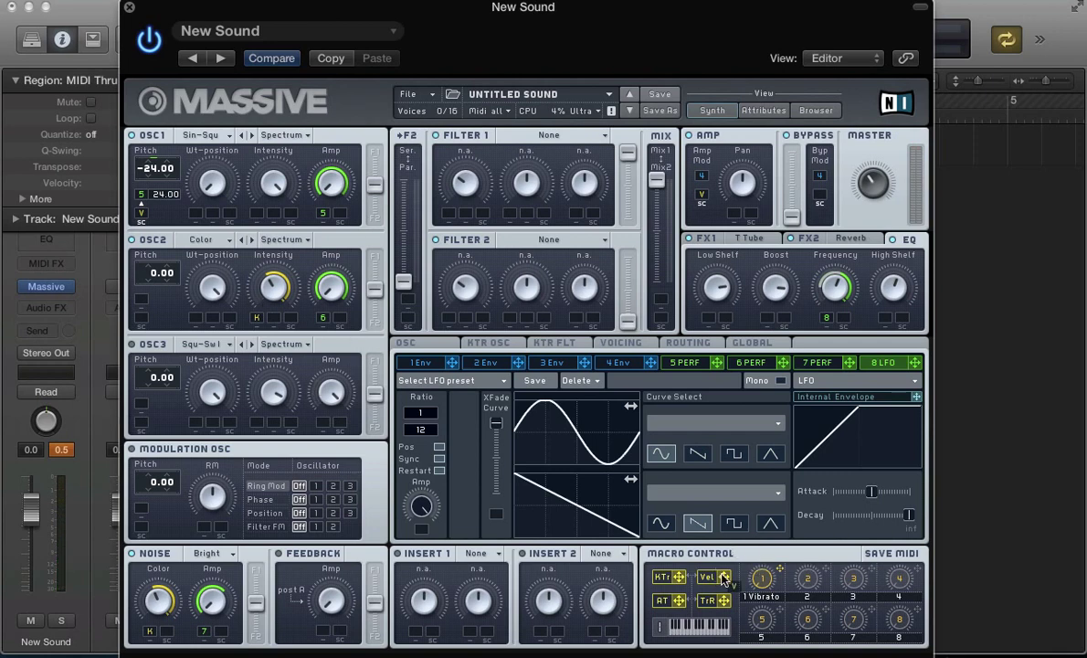
Step: Route Velocity to the Amp Mod and Oscillator 1 amplitude slots, then show the Reverb controls
{"action": "left_click_drag", "start_coordinate": [723, 579], "coordinate": [703, 205]}
{"action": "left_click_drag", "start_coordinate": [724, 582], "coordinate": [340, 215]}
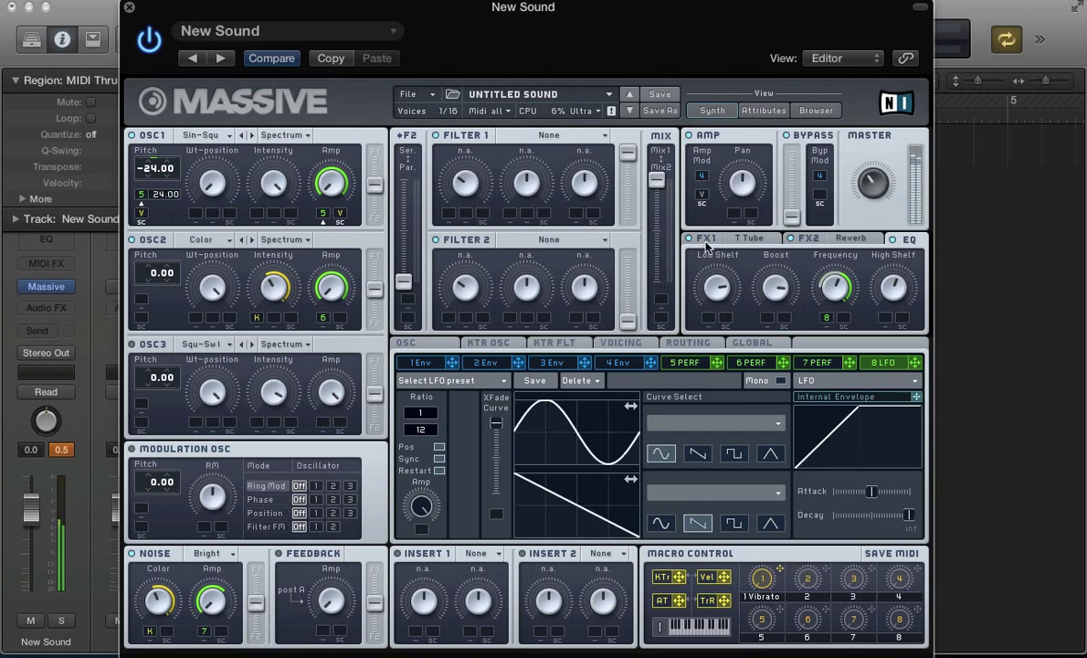
{"action": "left_click", "coordinate": [804, 238]}
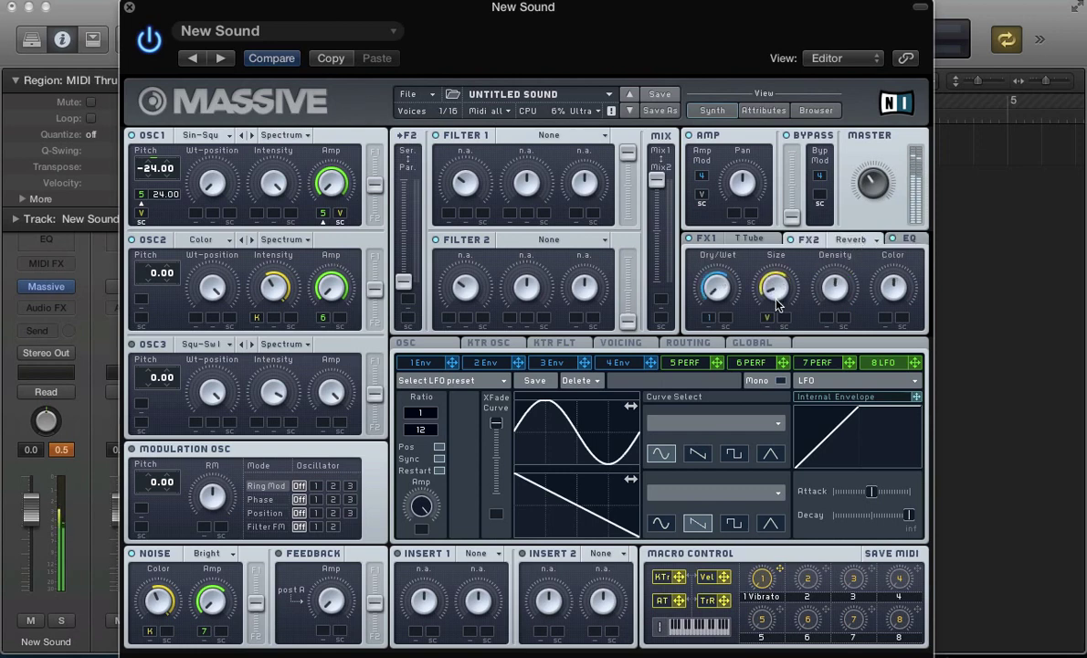